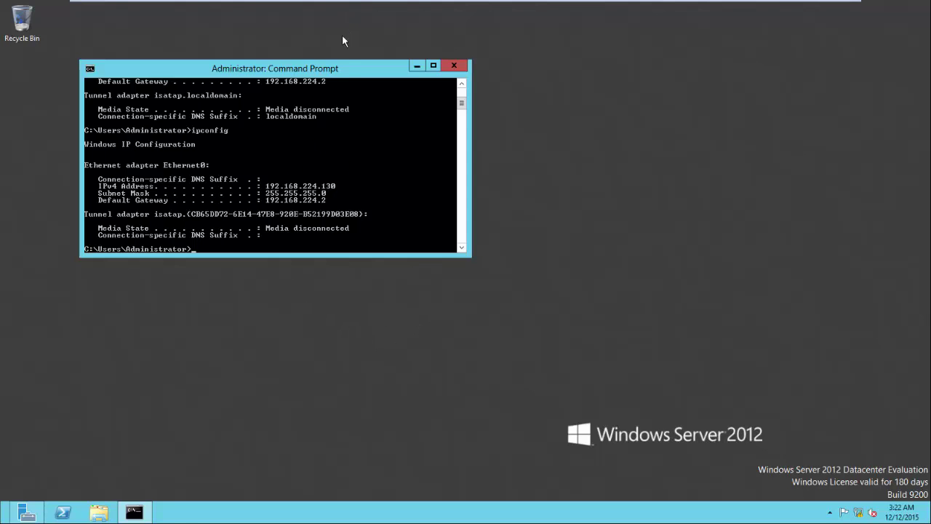
Close the Command Prompt window and start the Add Roles and Features Wizard from Server Manager.
right_click(337, 72)
left_click(366, 142)
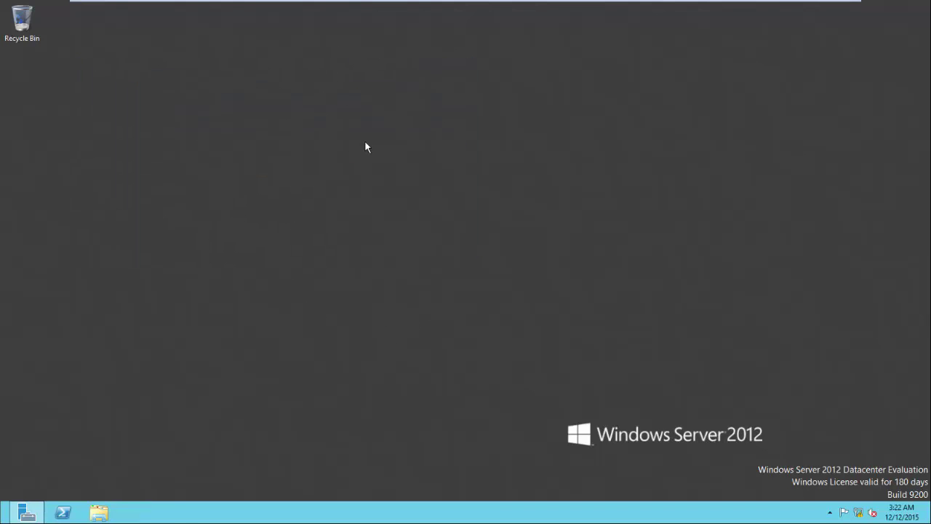
left_click(23, 509)
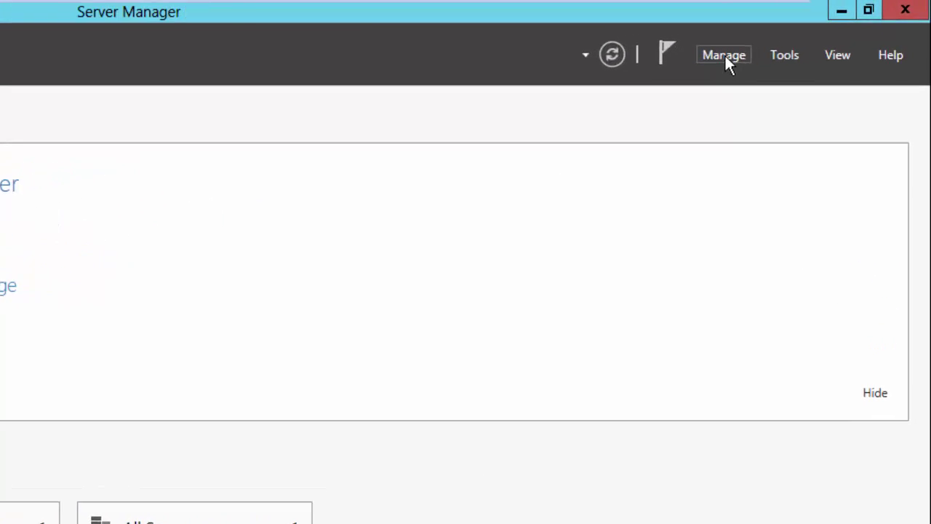
left_click(725, 55)
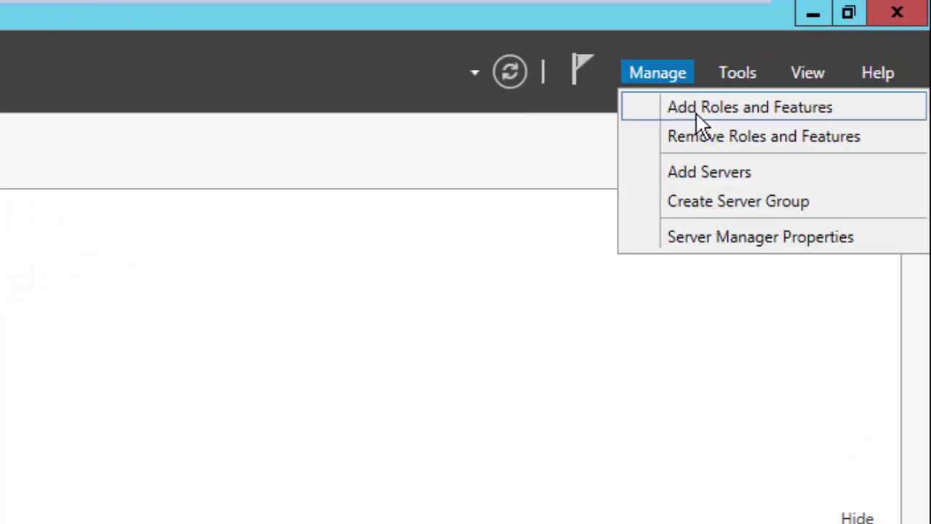
left_click(698, 109)
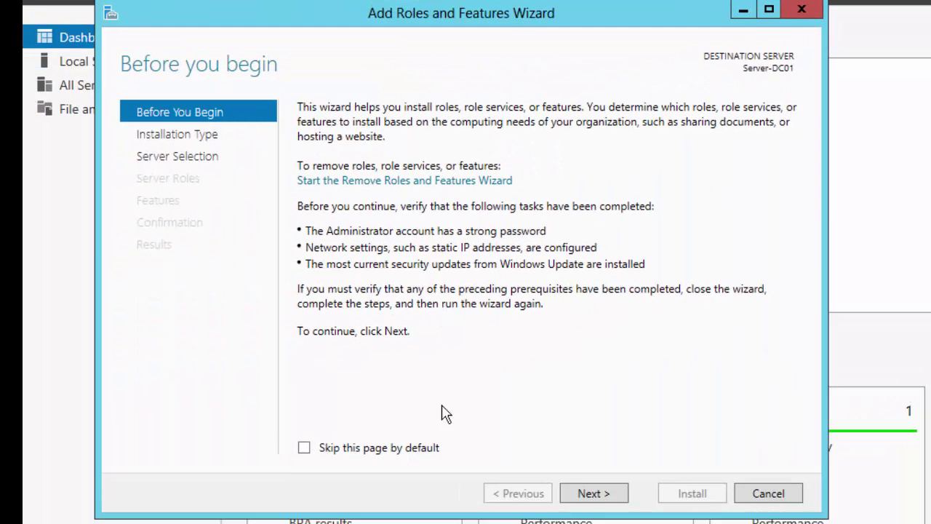
Choose a role-based or feature-based installation with Server-DC01 from the server pool as the destination.
left_click(597, 498)
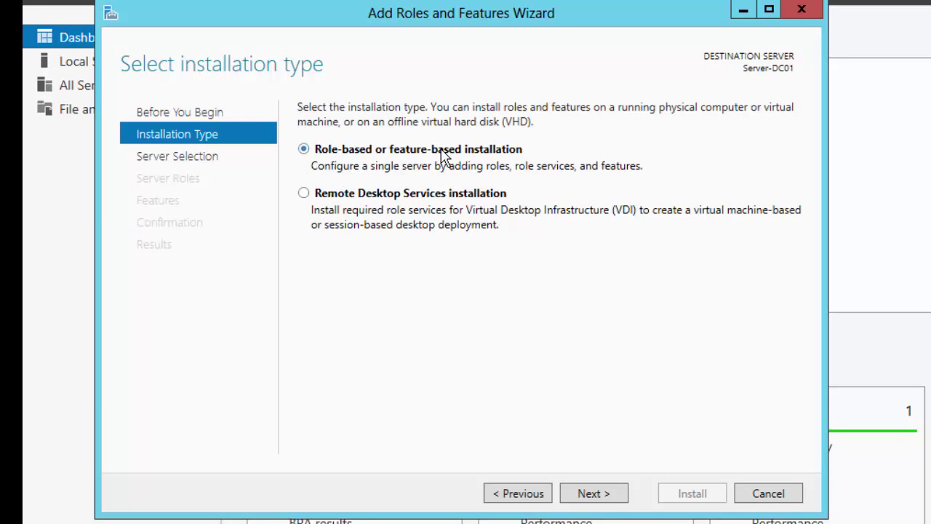
left_click(593, 494)
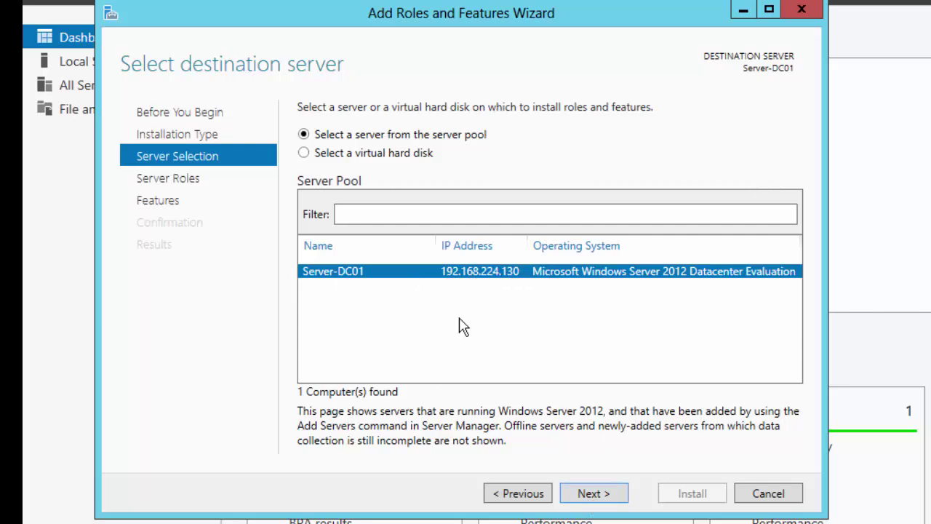
left_click(586, 496)
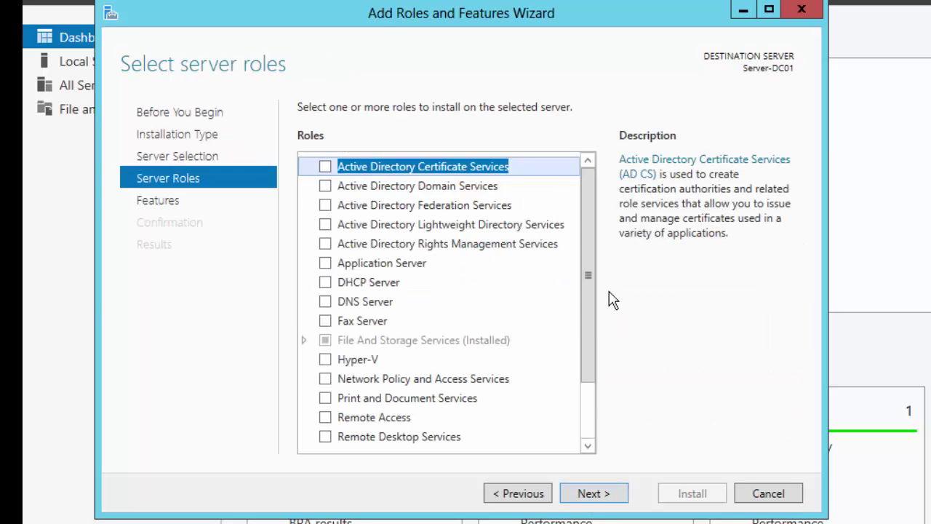
Install the Active Directory Domain Services role with its required features and management tools, keeping the default feature selection.
left_click(326, 187)
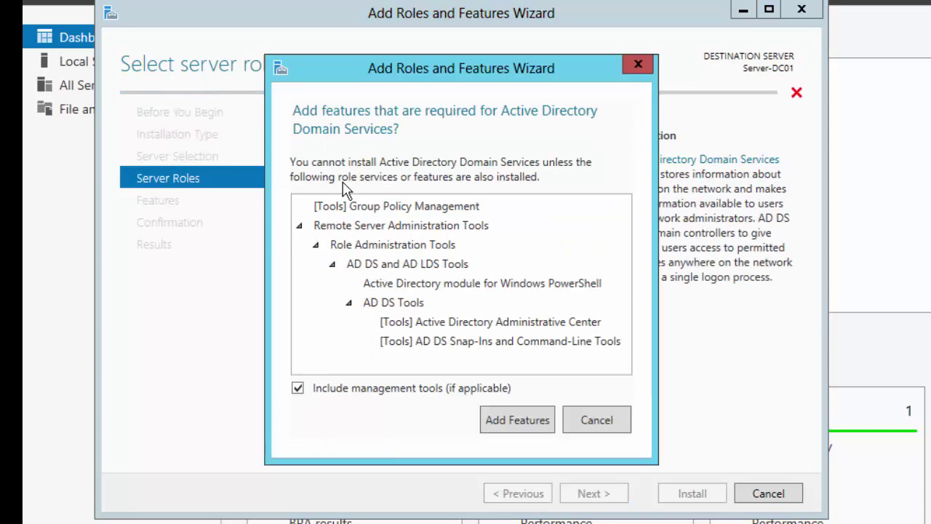
left_click(503, 428)
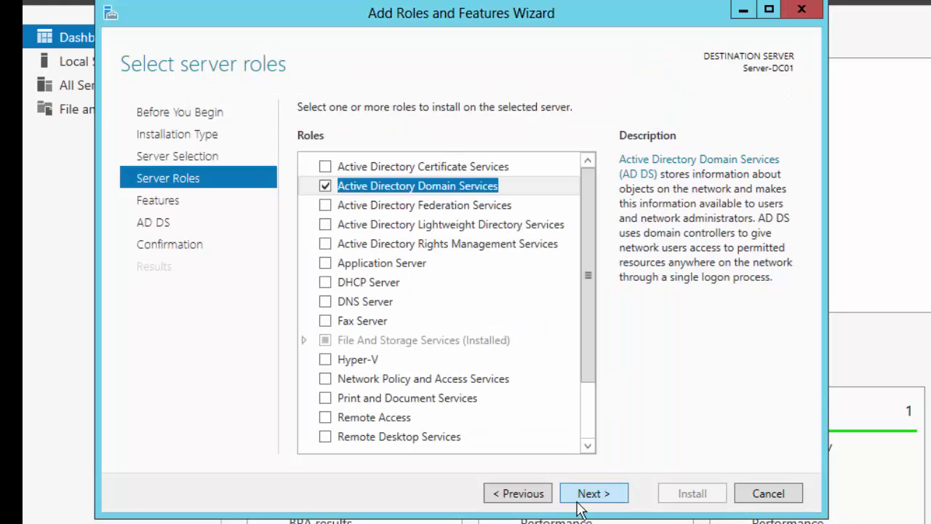
left_click(590, 494)
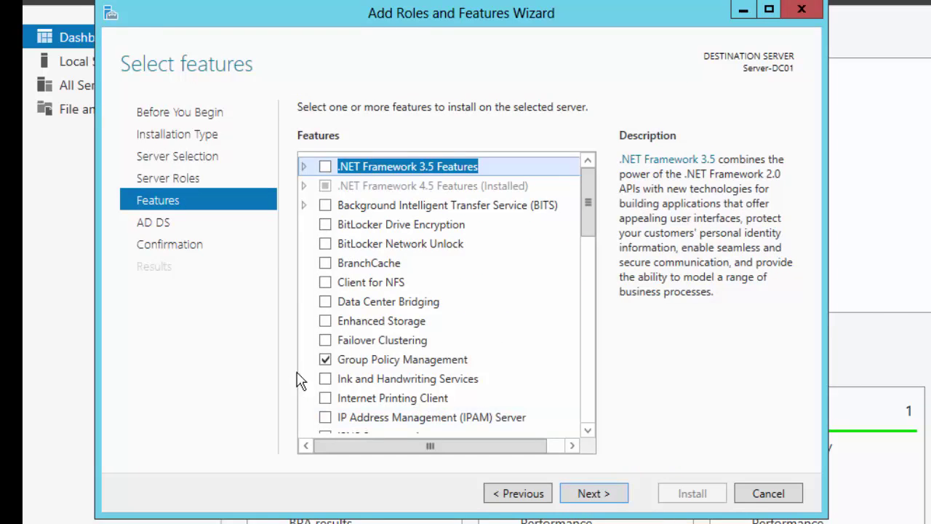
left_click(592, 494)
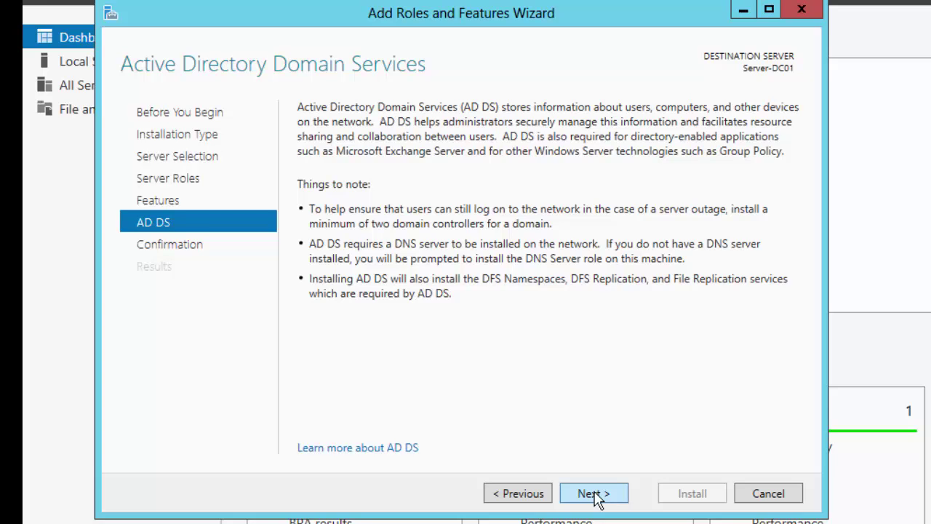
left_click(595, 495)
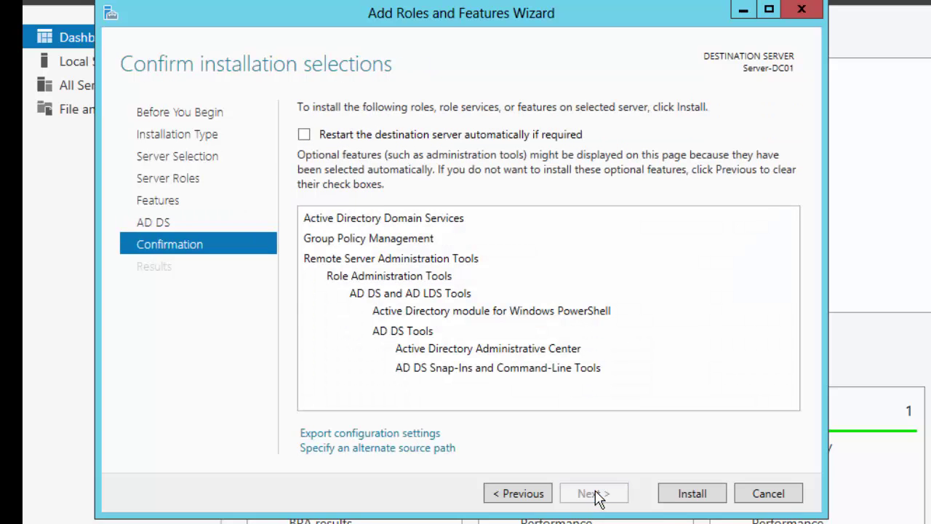
left_click(691, 495)
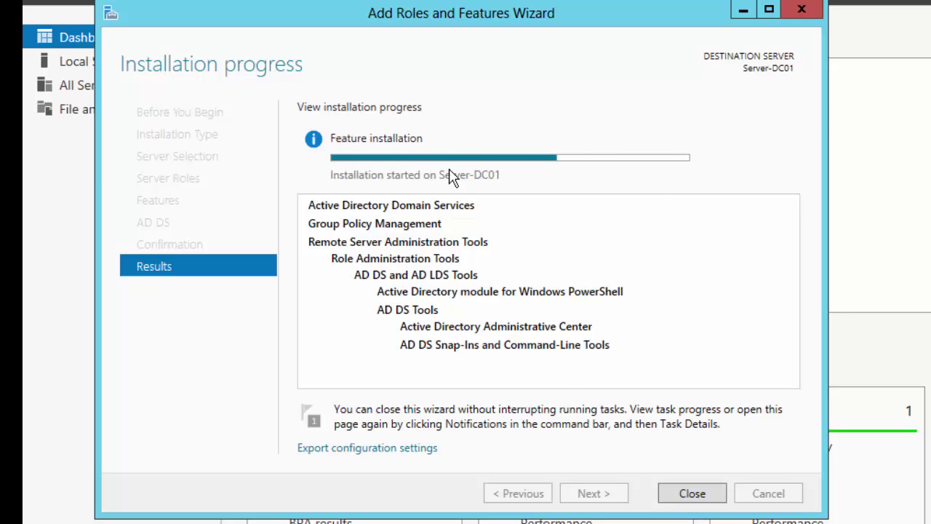
Close the role installation wizard once it completes and start promoting this server to a domain controller.
mouse_move(657, 158)
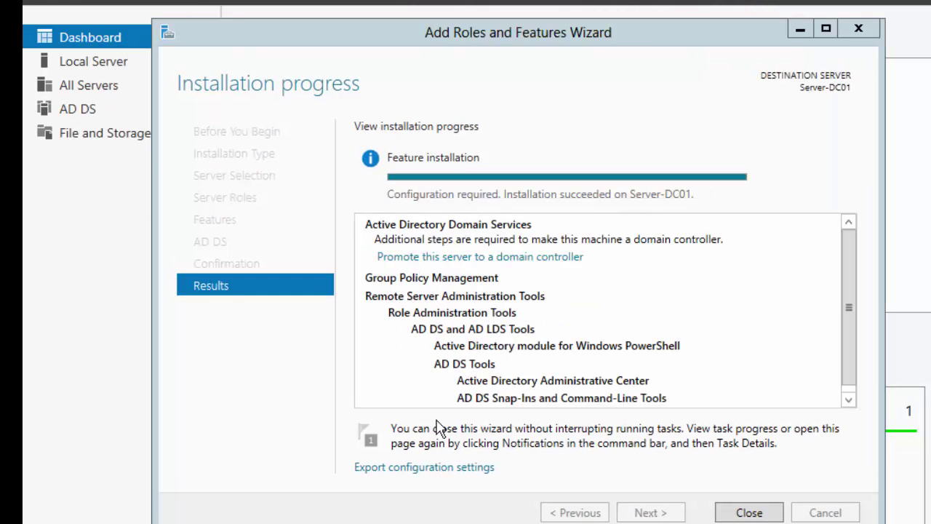
left_click(730, 510)
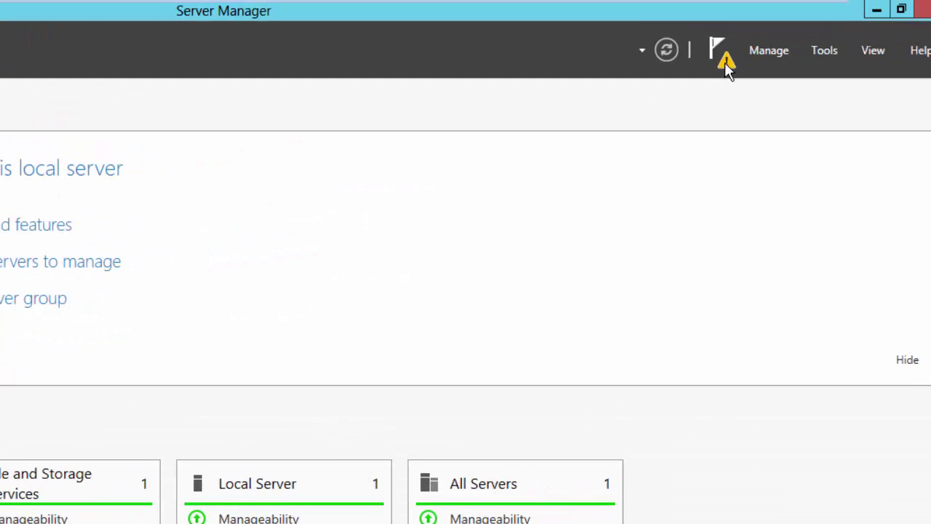
left_click(730, 65)
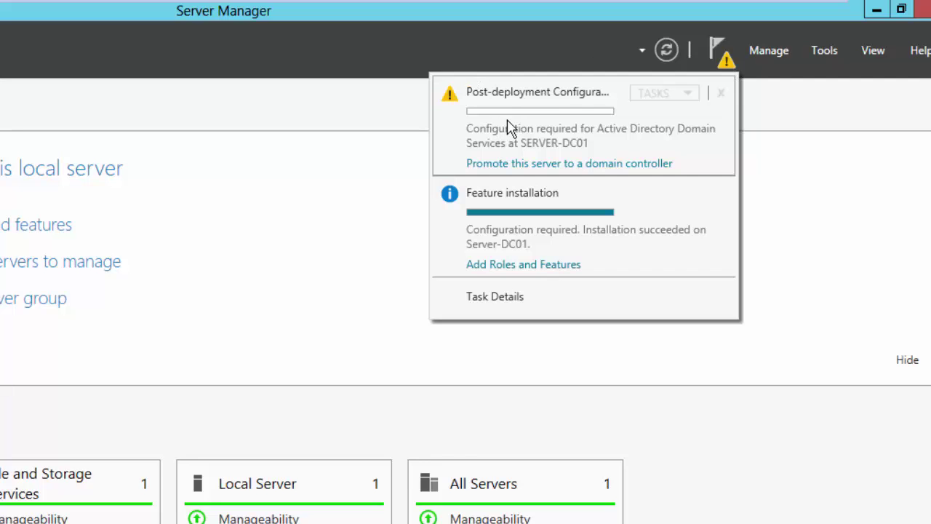
left_click(532, 165)
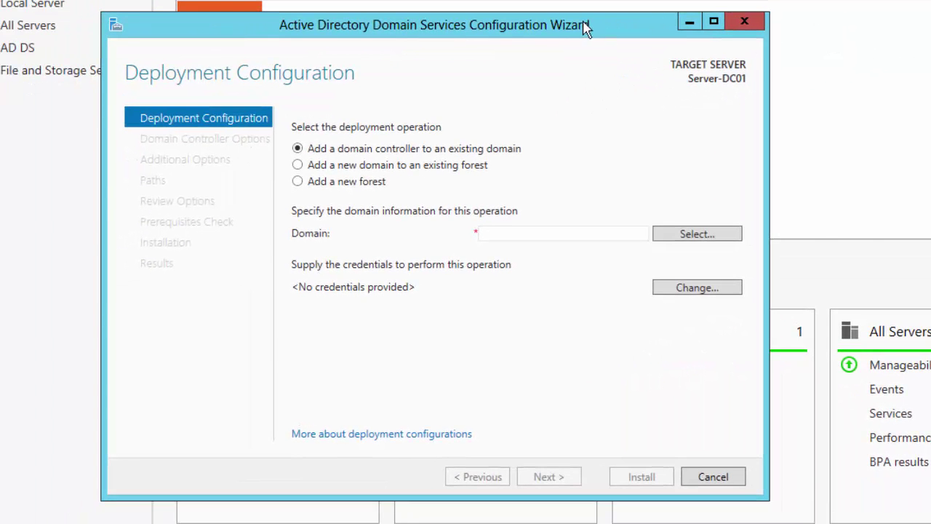
left_click_drag(574, 24, 803, 0)
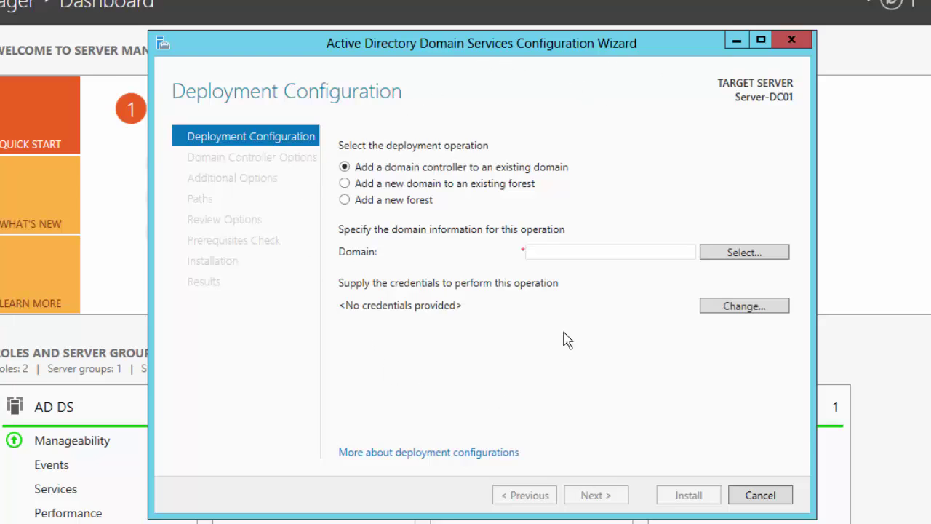
Set the deployment operation to add a new forest with the root domain name mydomain.local.
left_click(379, 204)
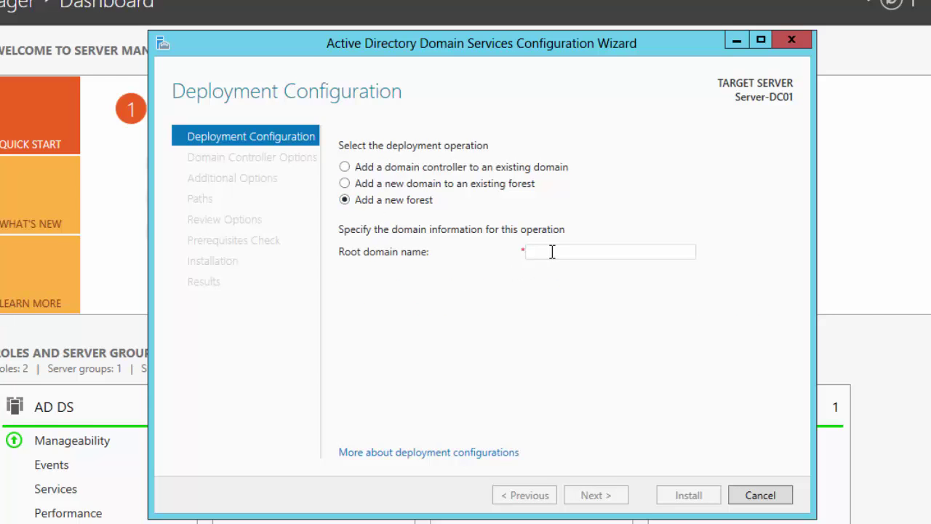
left_click(428, 170)
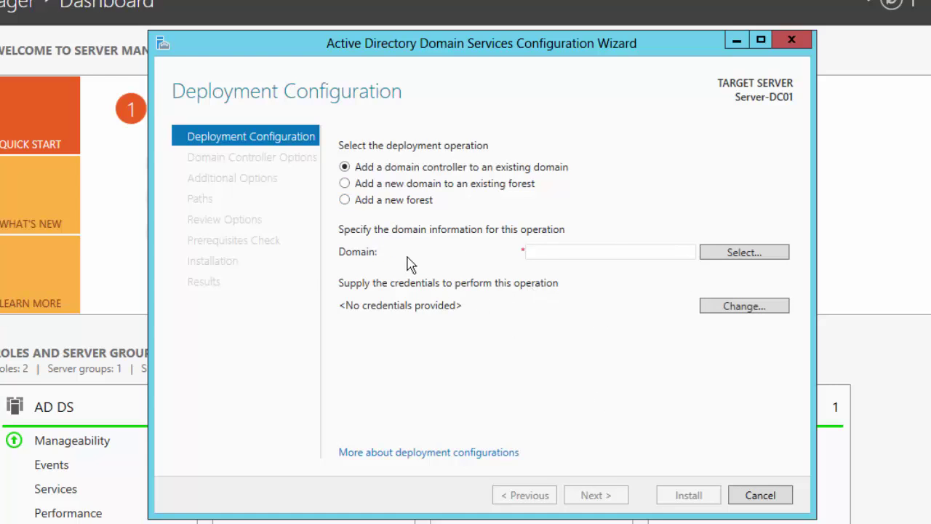
left_click(400, 201)
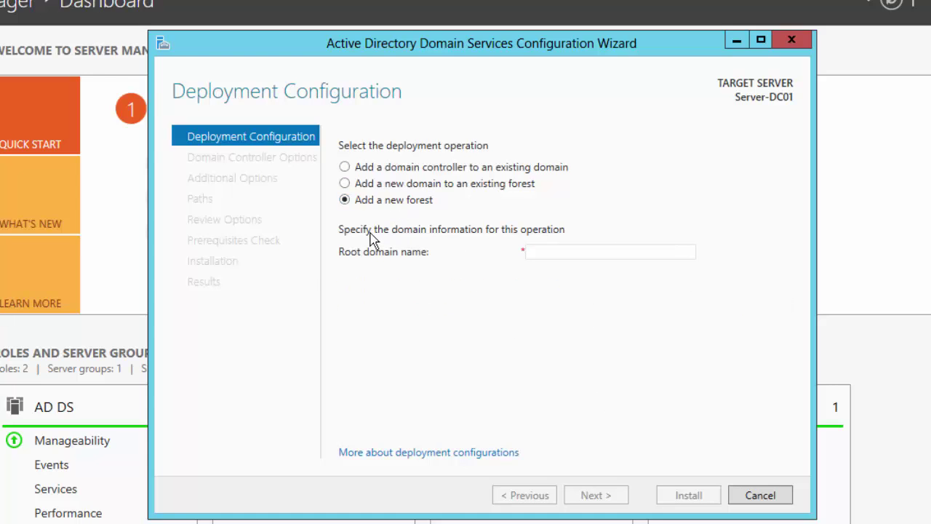
left_click(560, 251)
type("my")
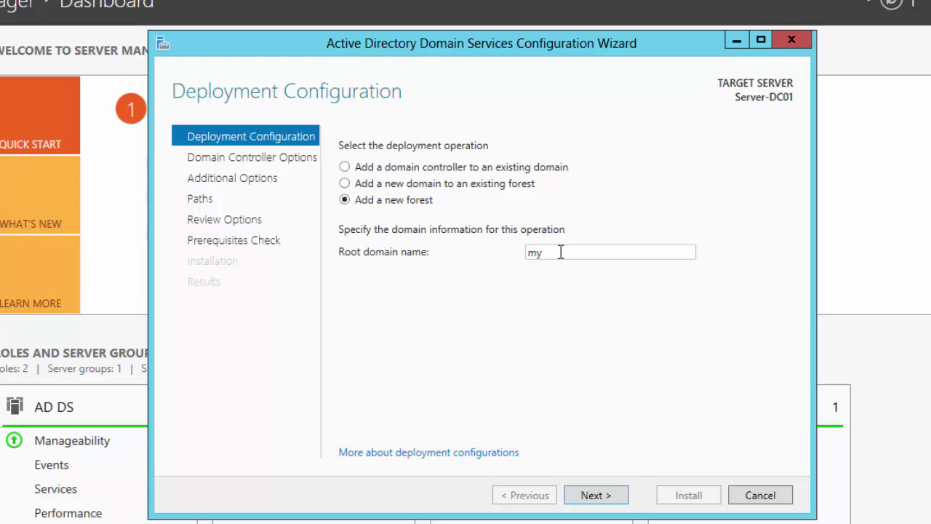
type("domain.local")
left_click(603, 499)
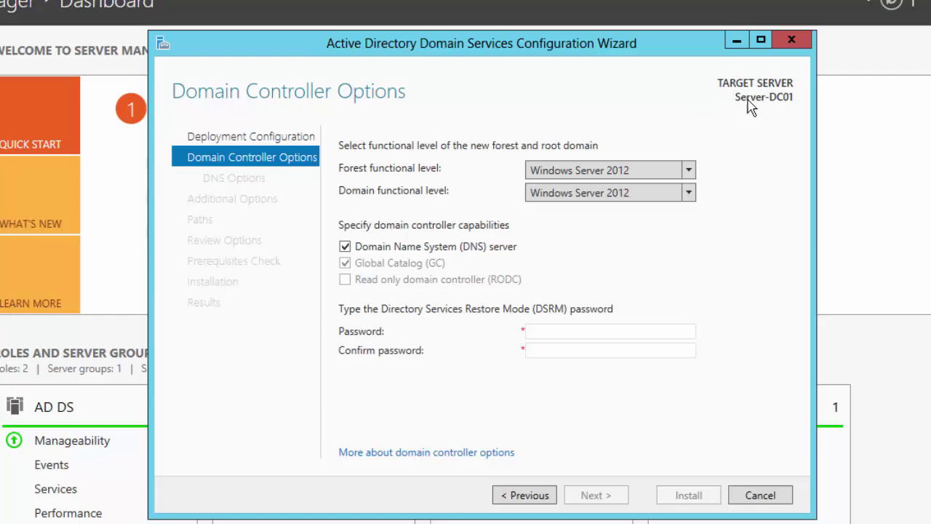
Enter and confirm the Directory Services Restore Mode password, keeping the default functional levels and DNS server capability.
left_click(572, 334)
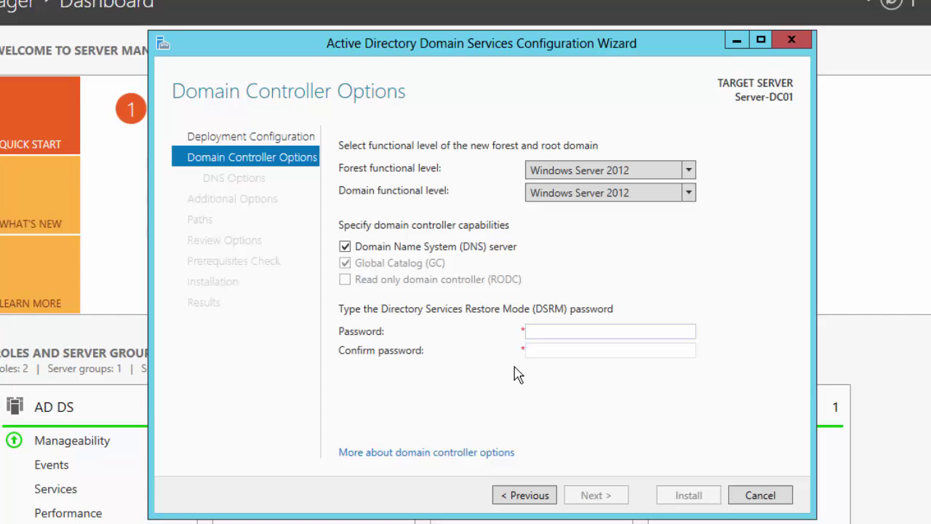
type("•••••••••")
key("Tab")
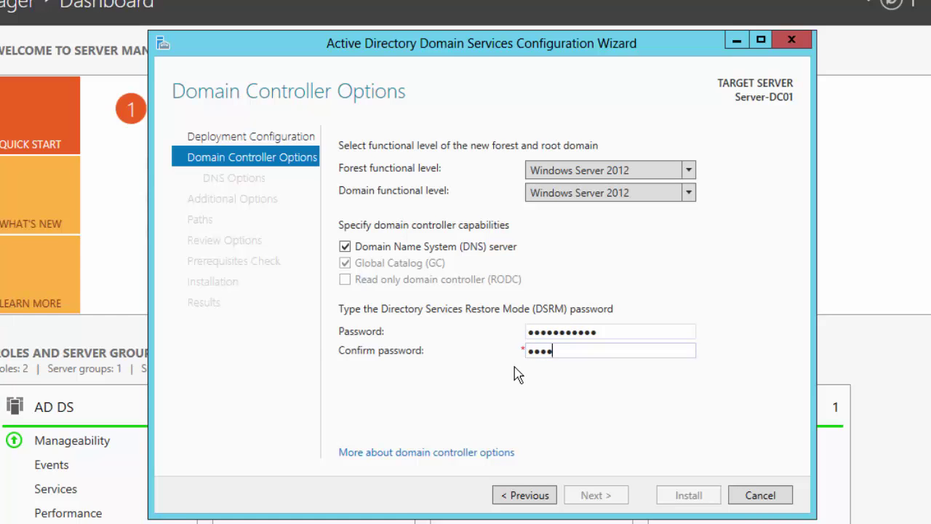
type("•••••••••••")
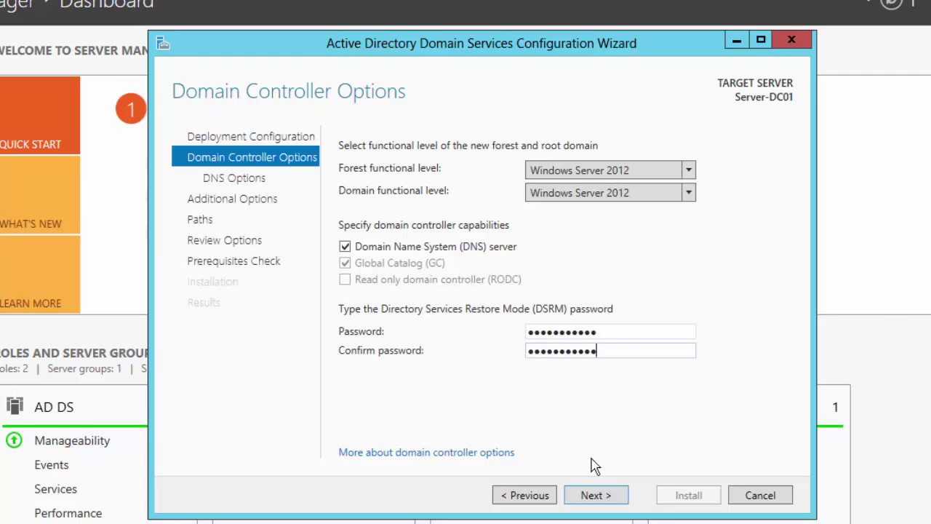
left_click(592, 497)
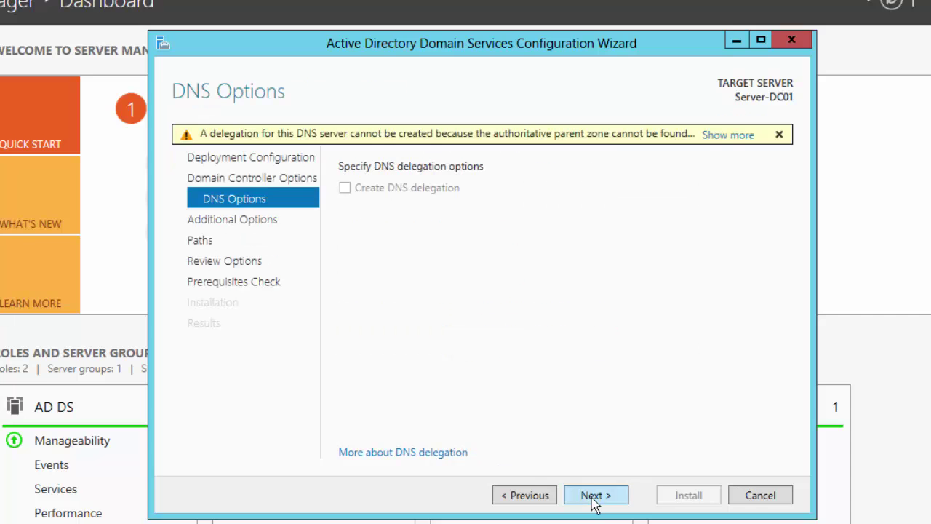
Accept the default DNS options, the NetBIOS domain name MYDOMAIN, and the default database, log and SYSVOL folders.
left_click(595, 500)
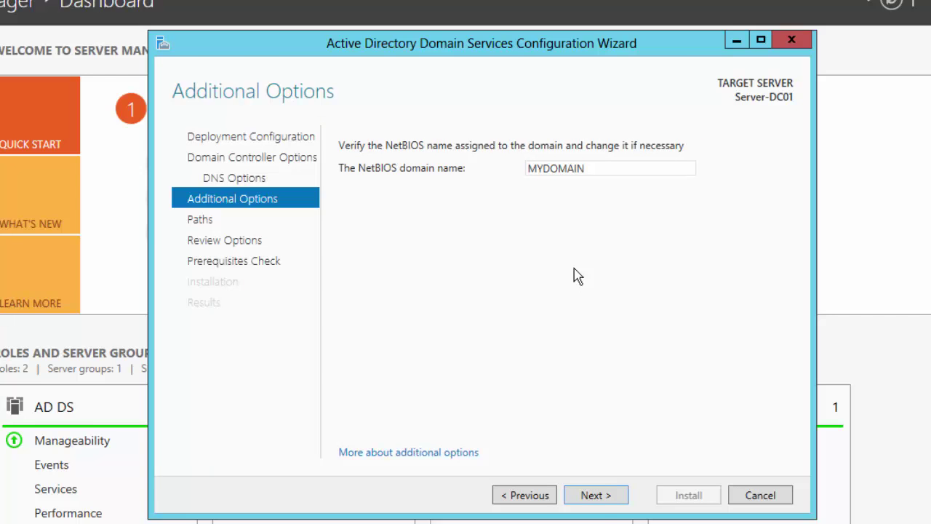
left_click(595, 498)
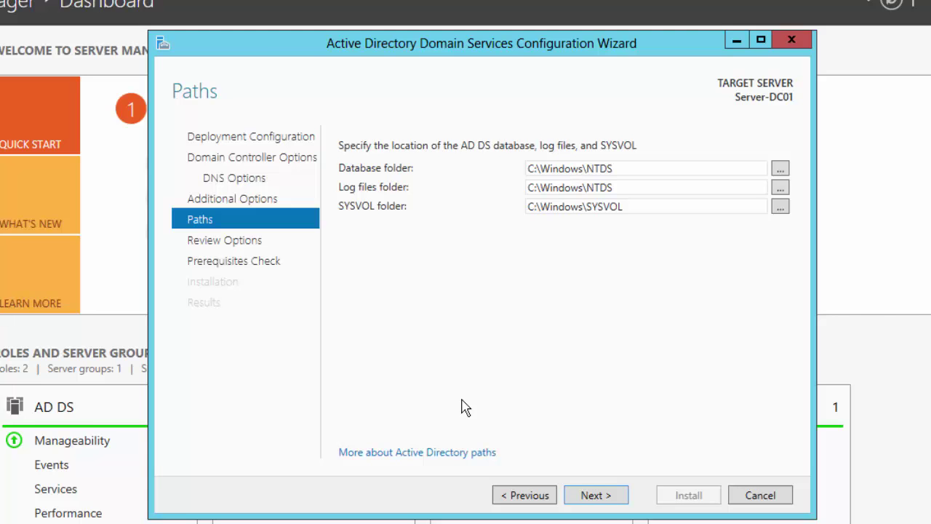
left_click(595, 497)
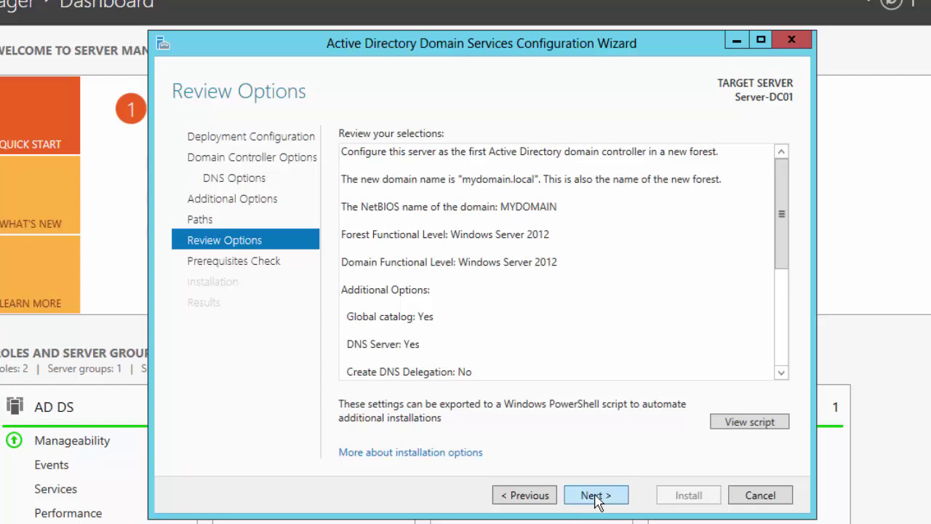
Review the selected deployment options, view the generated PowerShell script and start saving a copy of it.
left_click_drag(783, 210, 789, 181)
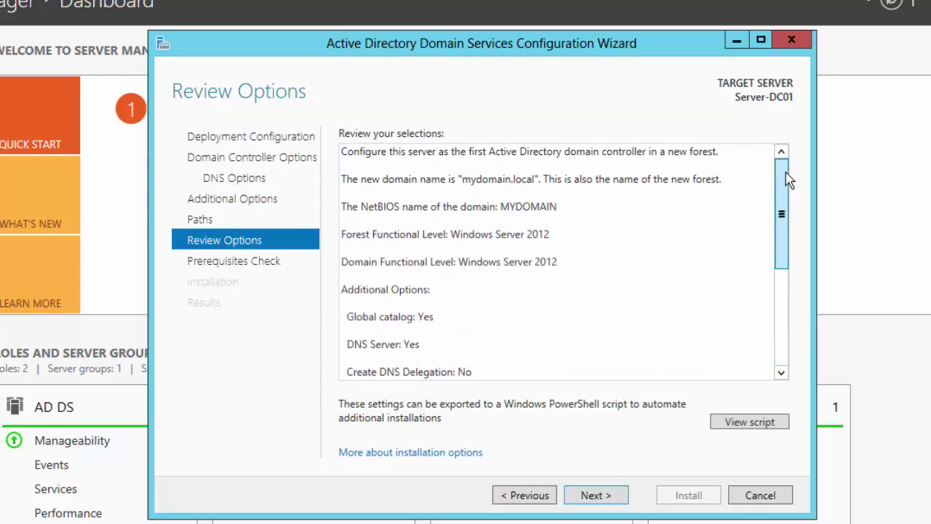
left_click(734, 429)
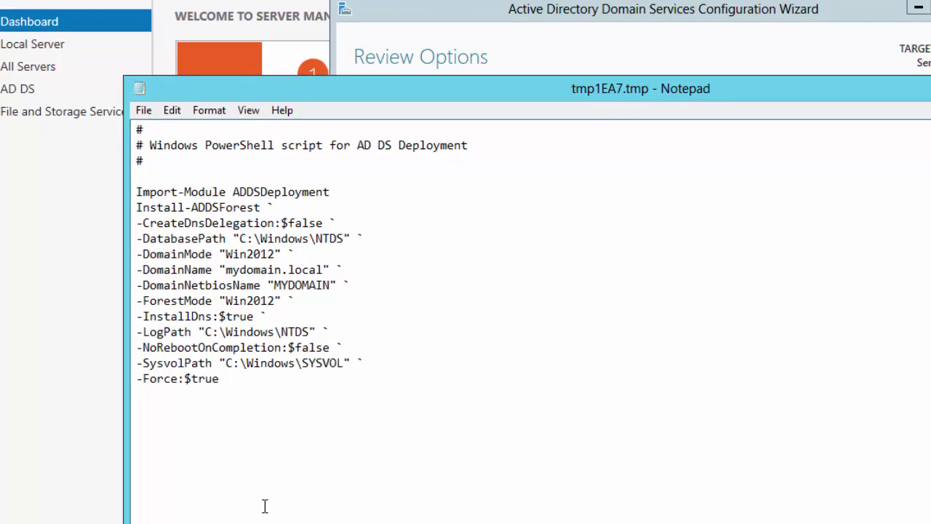
left_click(143, 110)
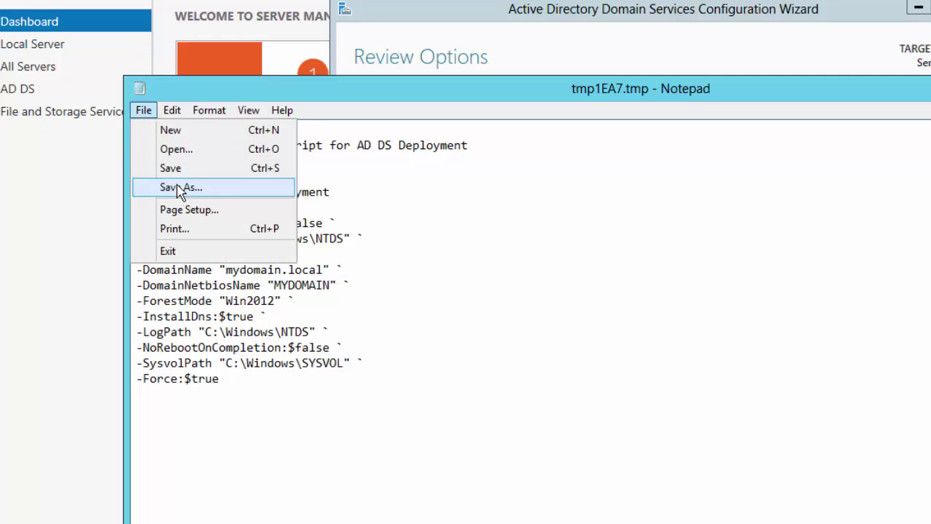
left_click(180, 188)
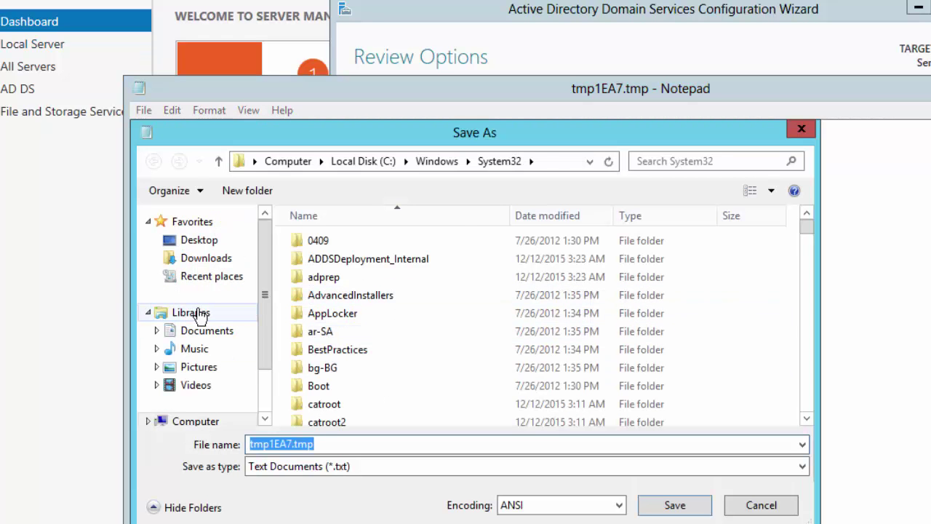
Create a folder named script on Local Disk (C:) and open it as the save location.
left_click(195, 240)
left_click(377, 285)
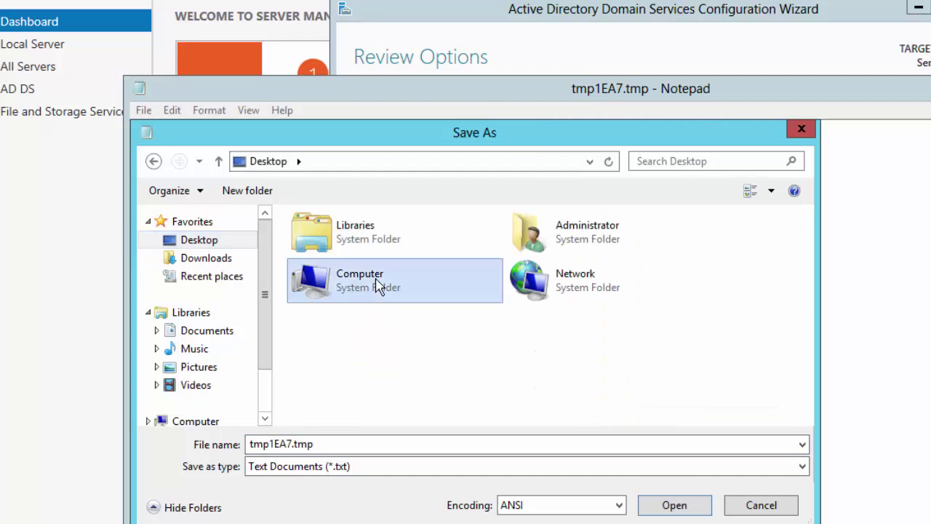
double_click(377, 285)
double_click(316, 267)
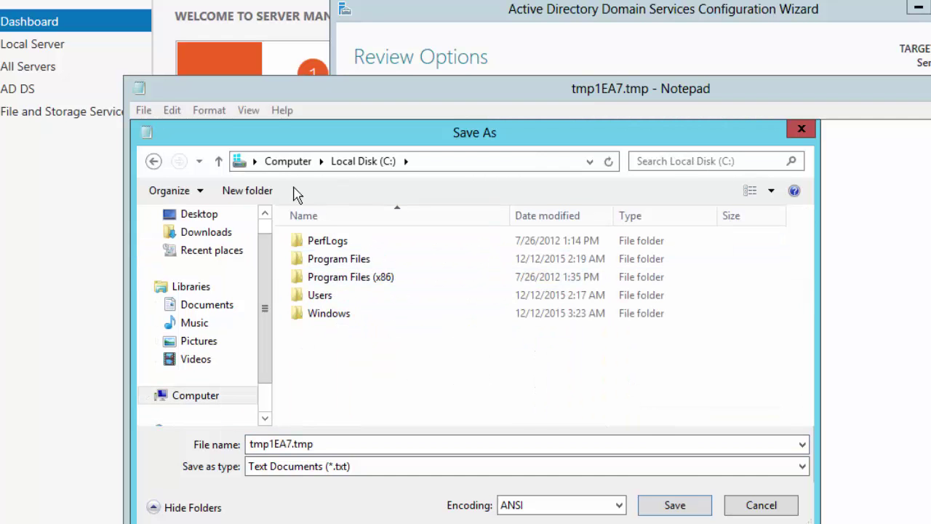
left_click(269, 193)
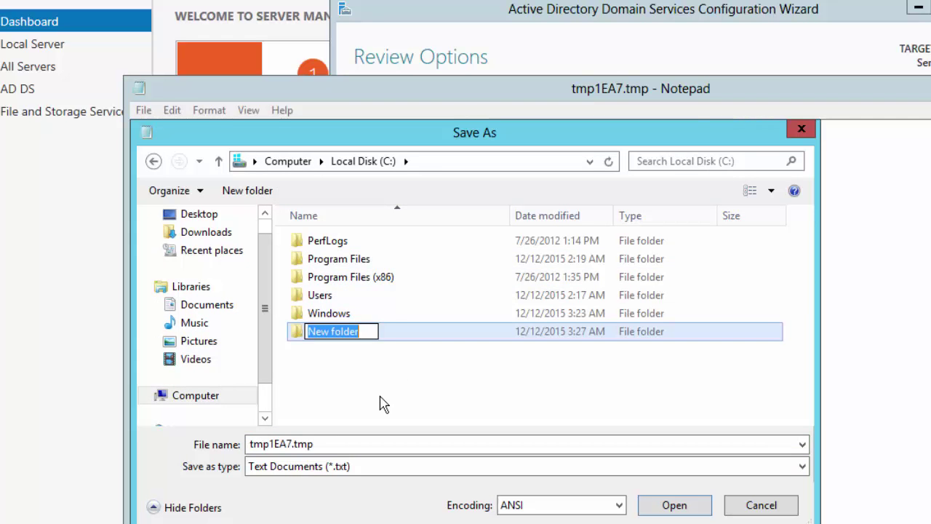
type("scr")
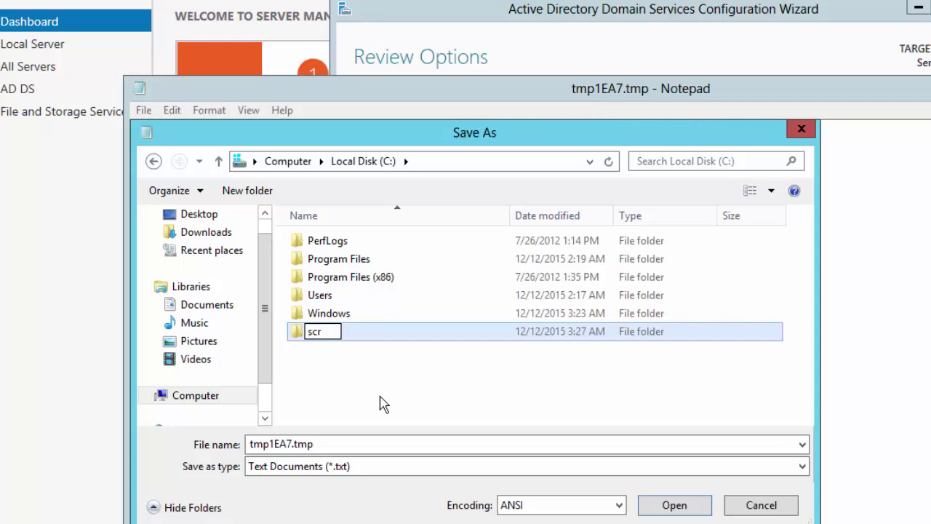
type("ipt")
key("Return")
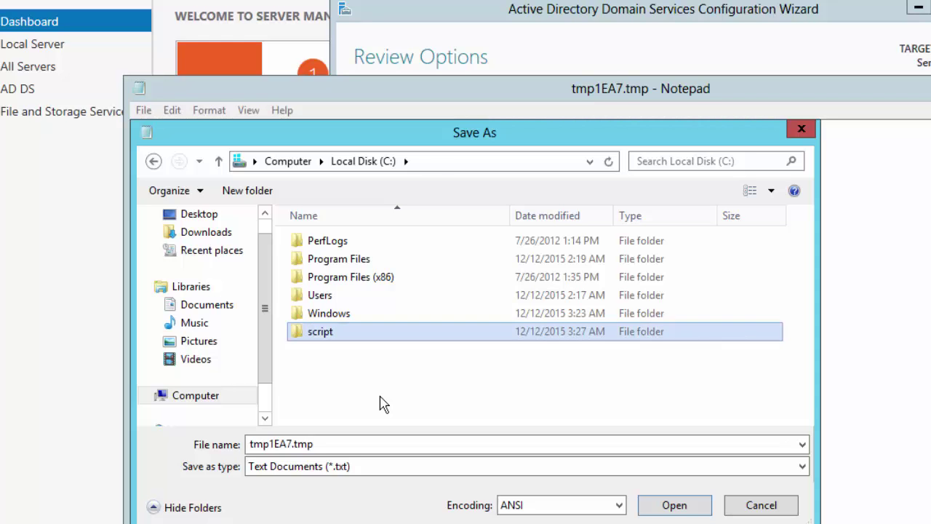
key("Return")
Save the deployment script as ad-script in the script folder and close Notepad.
left_click(351, 440)
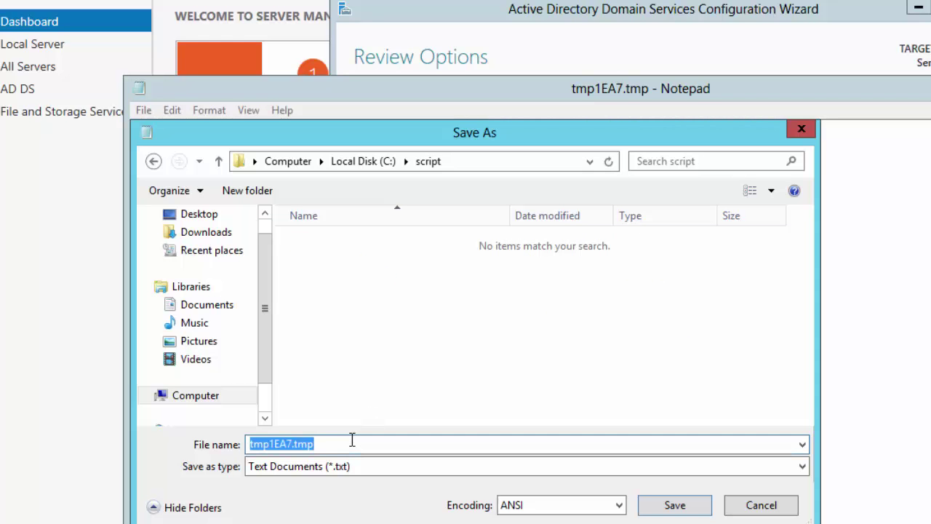
type("ad-")
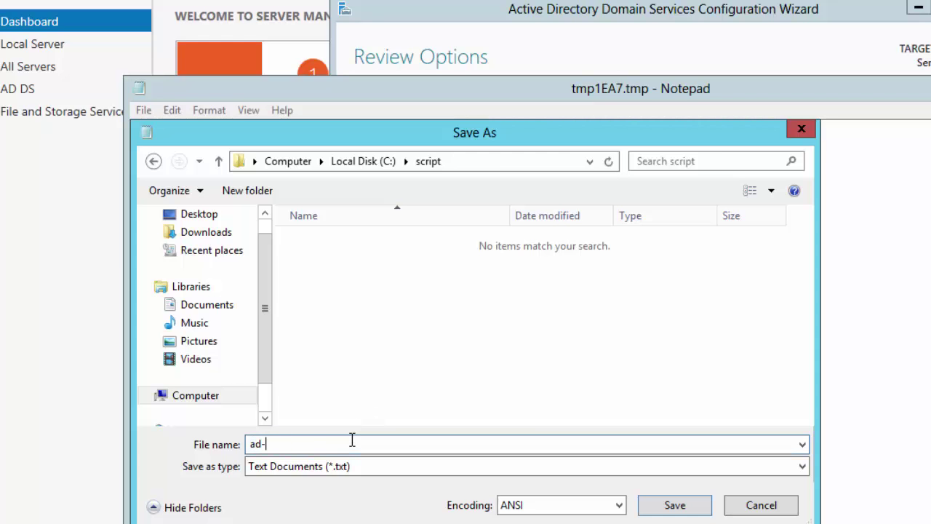
type("script")
left_click(704, 507)
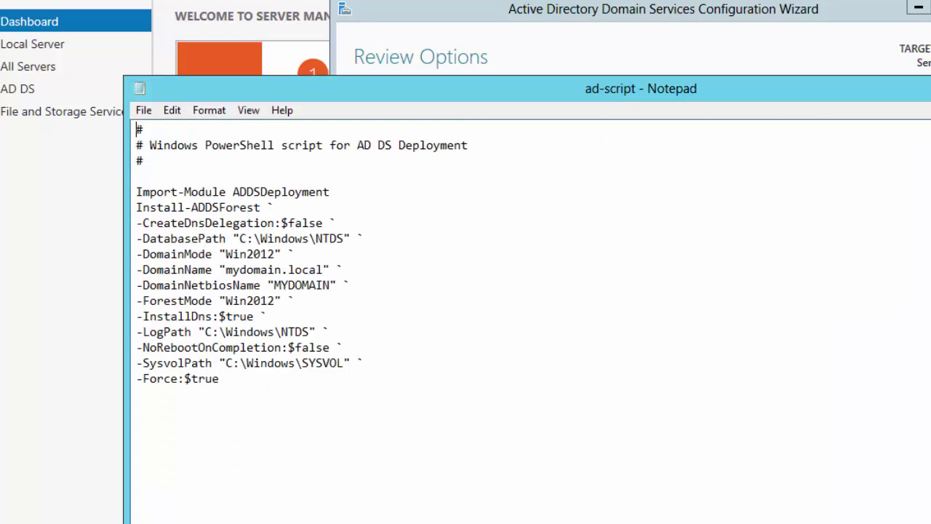
left_click(930, 86)
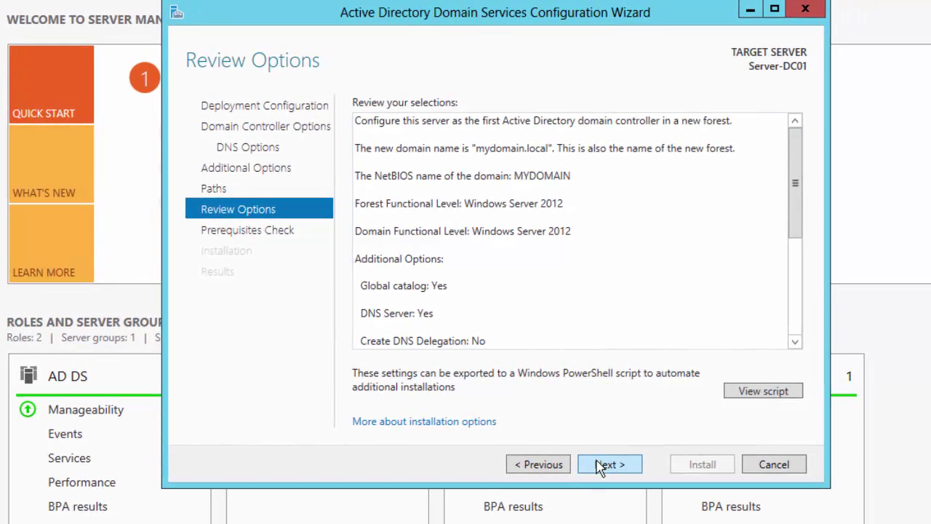
Continue to the prerequisites check, review all its results and install Active Directory Domain Services.
left_click(603, 468)
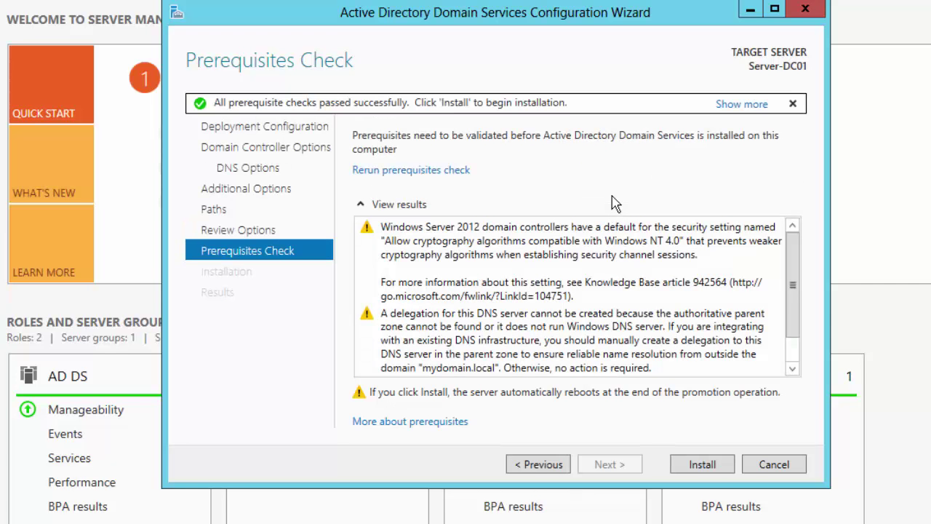
left_click_drag(795, 268, 798, 304)
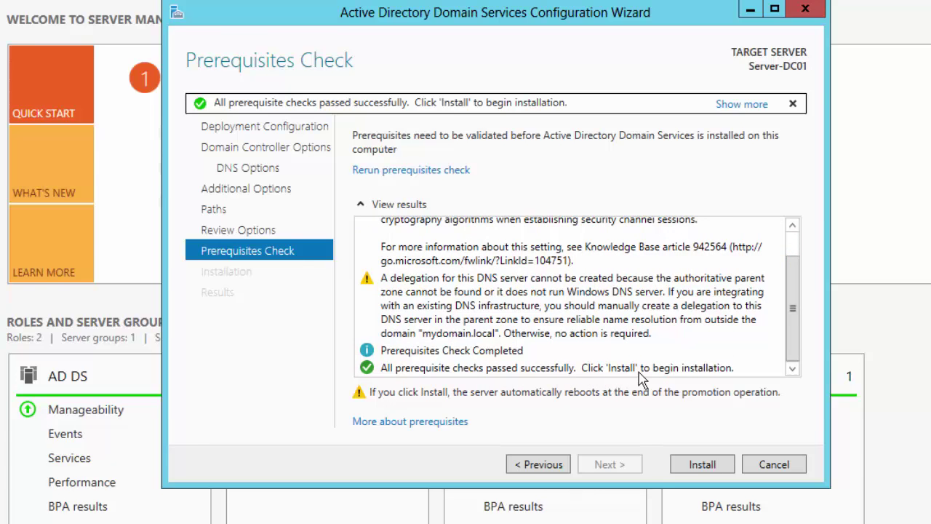
left_click(702, 469)
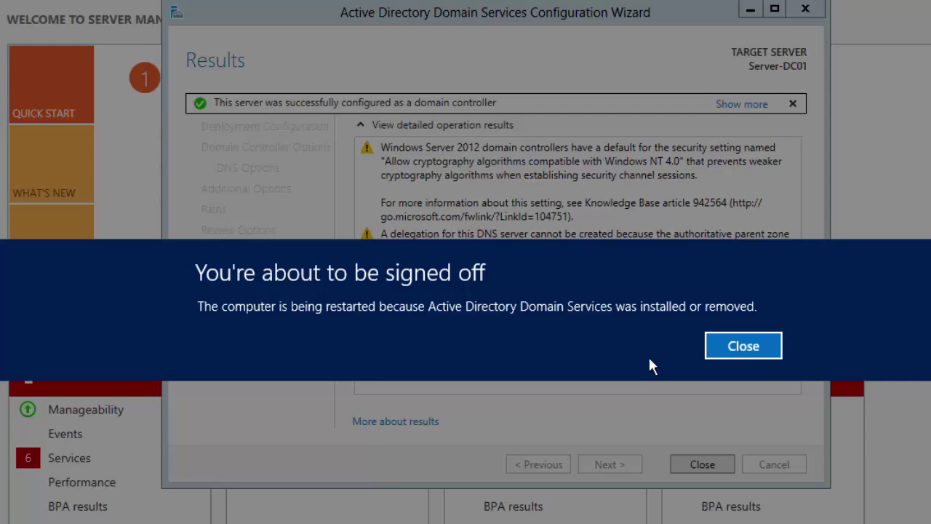
Dismiss the sign-off notice, close the configuration wizard and let the server restart.
left_click(746, 349)
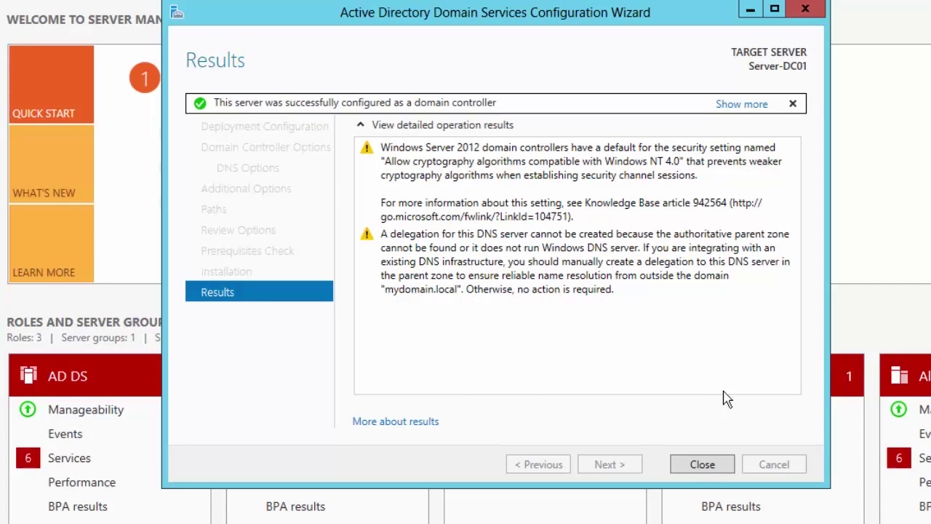
left_click(703, 471)
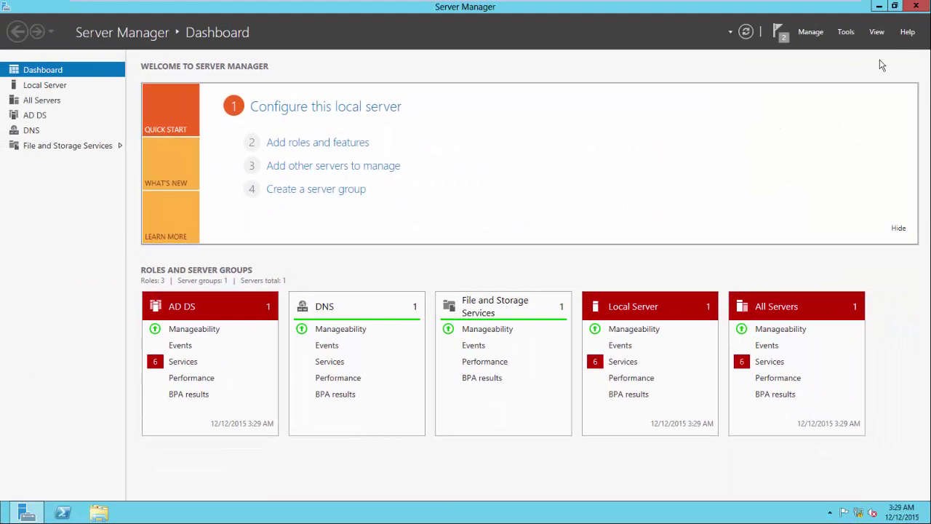
left_click(779, 33)
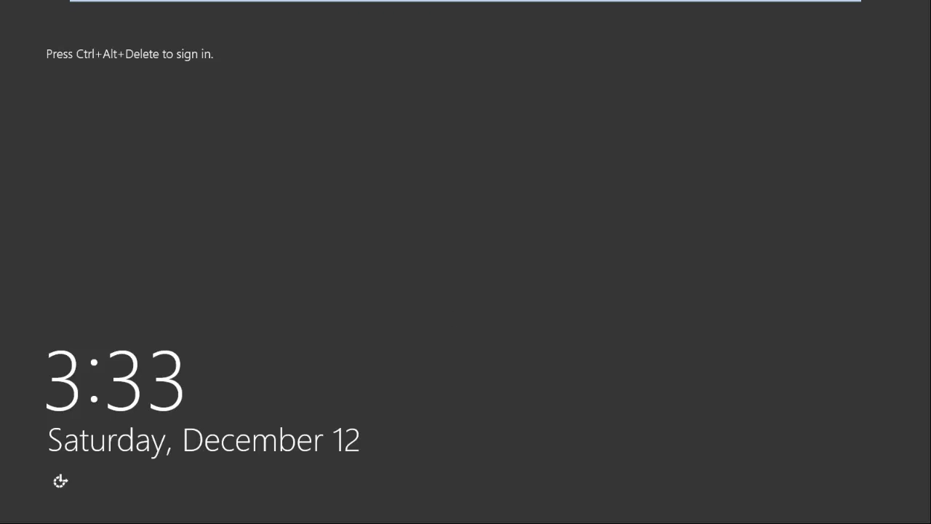
Sign in to the restarted server as MYDOMAIN\Administrator by entering the account password.
key("ctrl+alt+Delete")
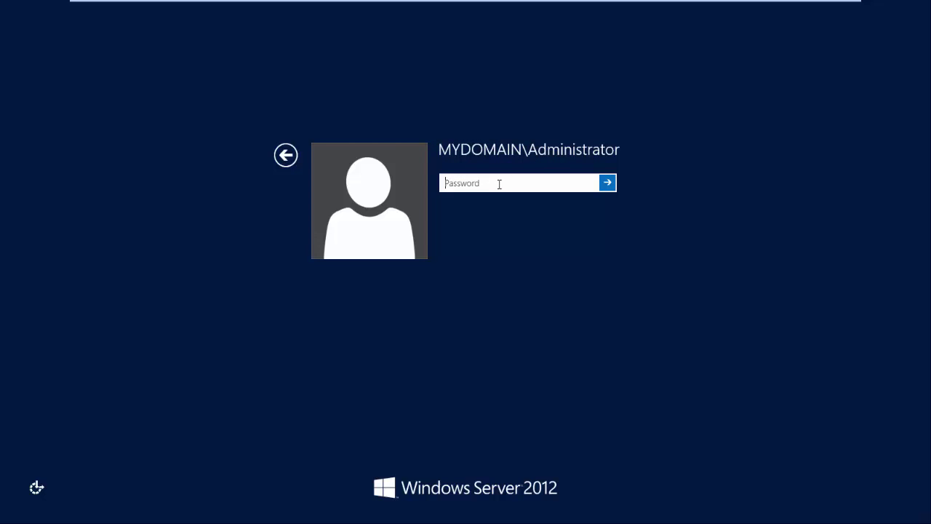
type("*********")
key("Return")
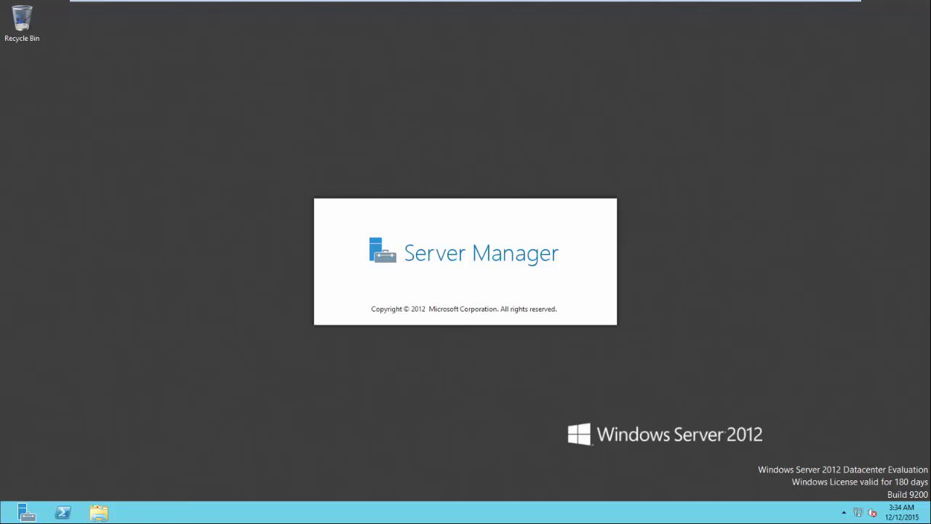
Launch Active Directory Users and Computers as administrator from the Start screen.
right_click(1, 515)
left_click(233, 427)
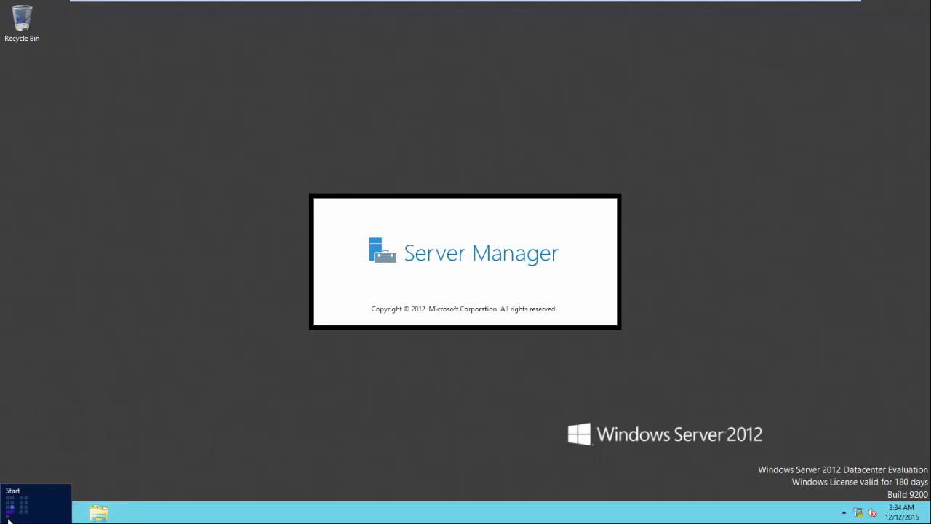
left_click(9, 517)
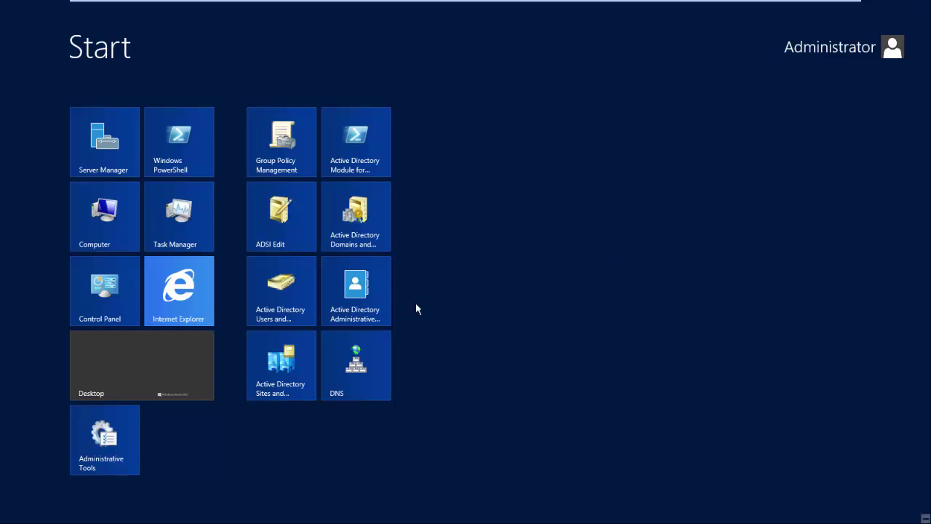
right_click(278, 312)
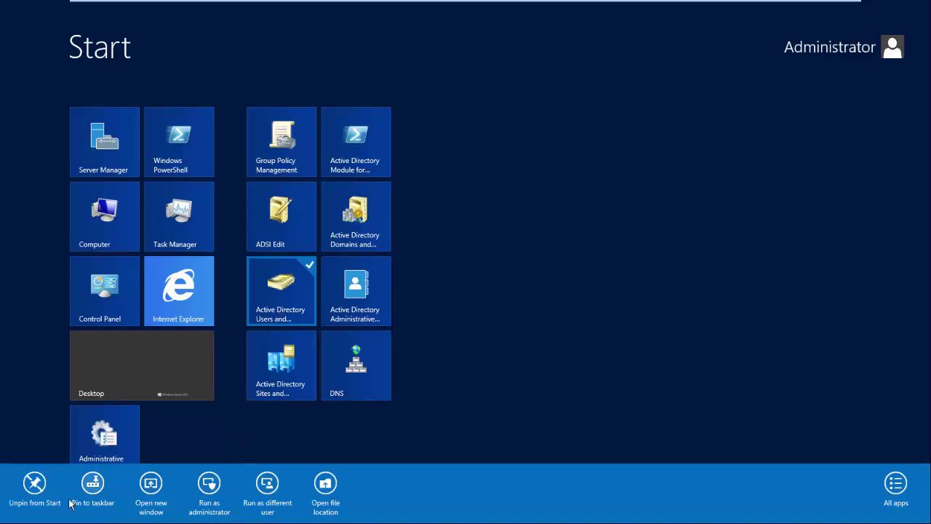
left_click(210, 491)
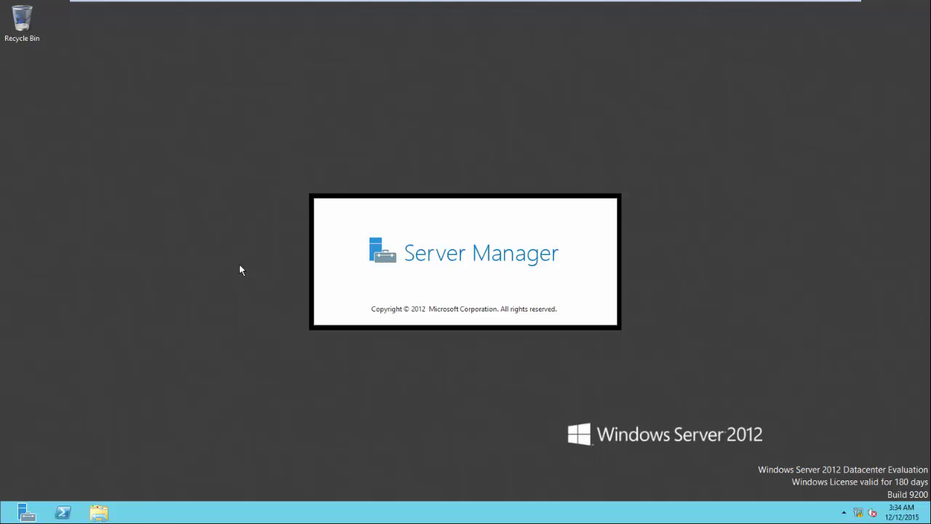
Expand the mydomain.local domain in Active Directory Users and Computers and show its default containers.
key("super+r")
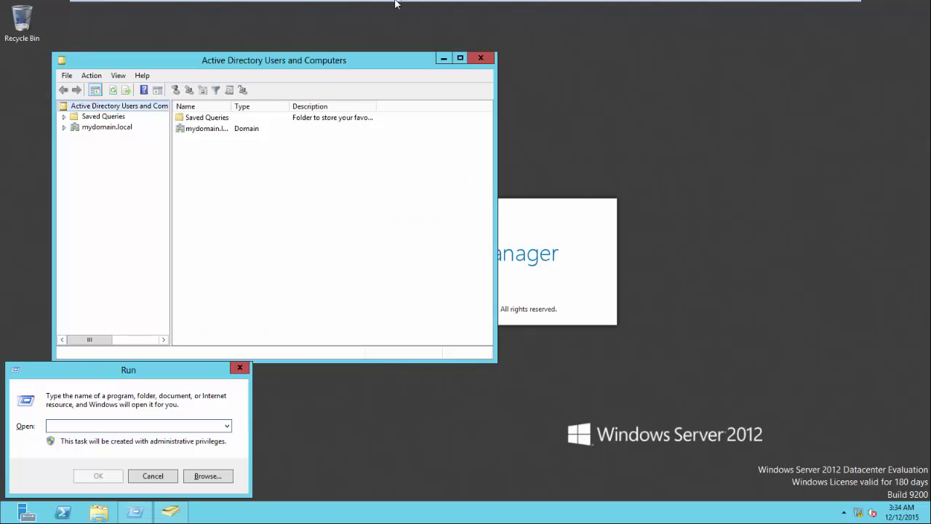
left_click_drag(335, 56, 624, 54)
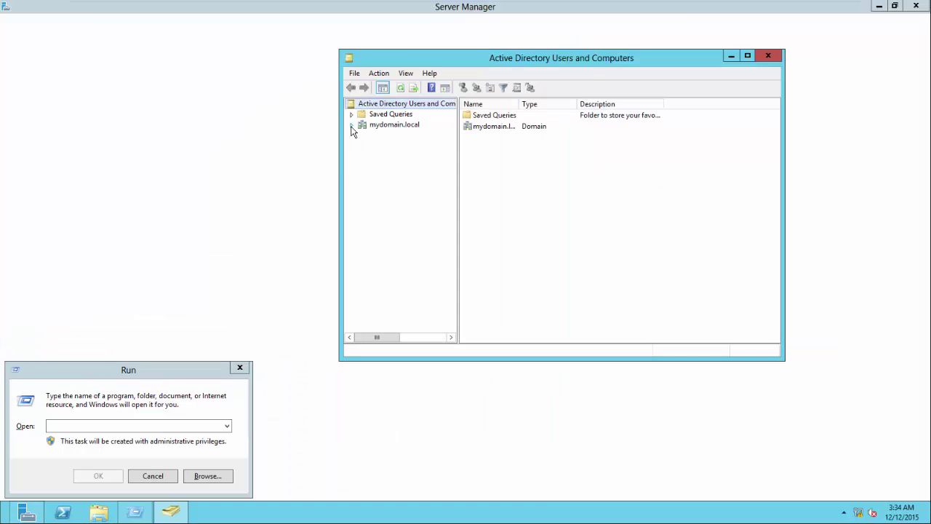
left_click(351, 125)
left_click(402, 125)
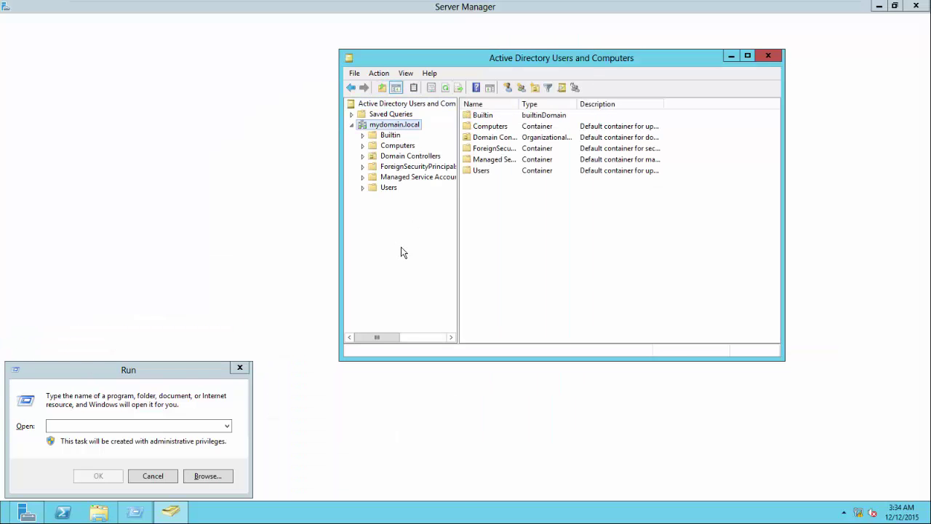
Try to open the DNS console by running dsnmgmt.msc.
left_click_drag(147, 376, 211, 355)
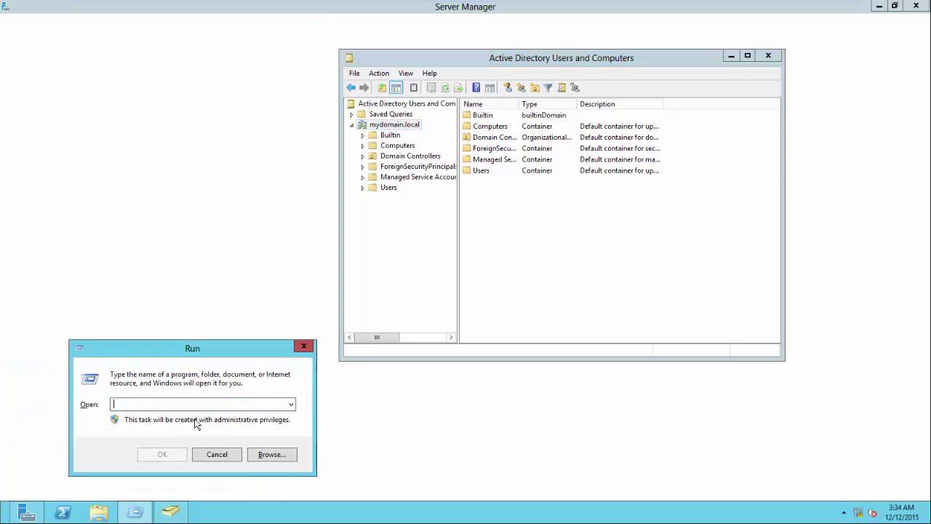
type("dsn")
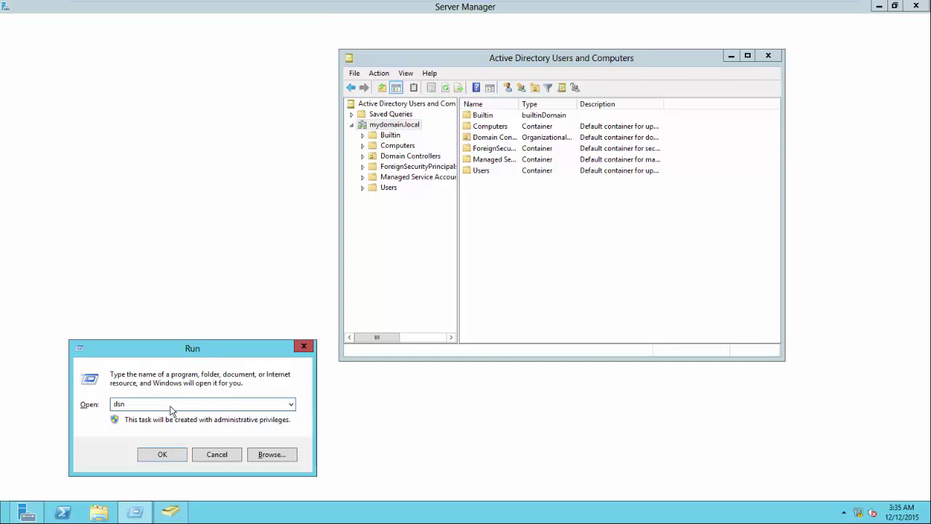
type("mgmt.m")
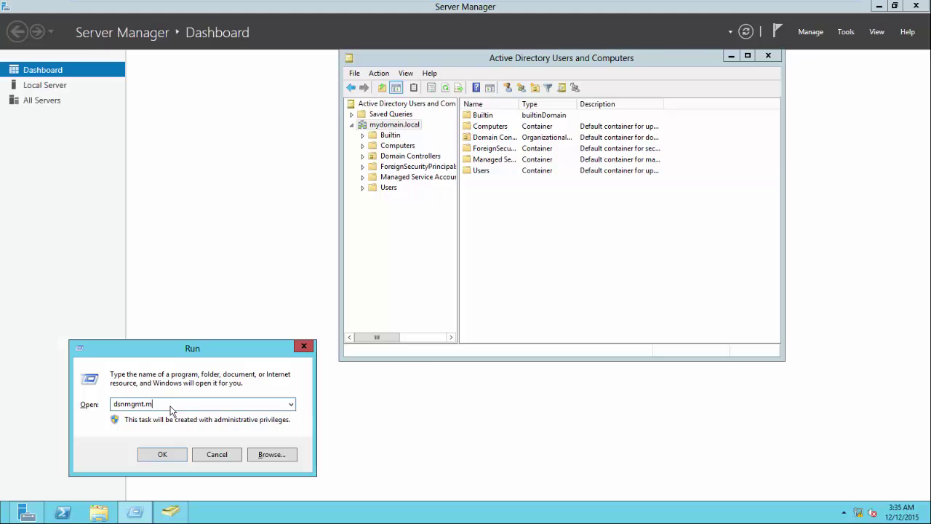
type("gm,.msc")
key("Return")
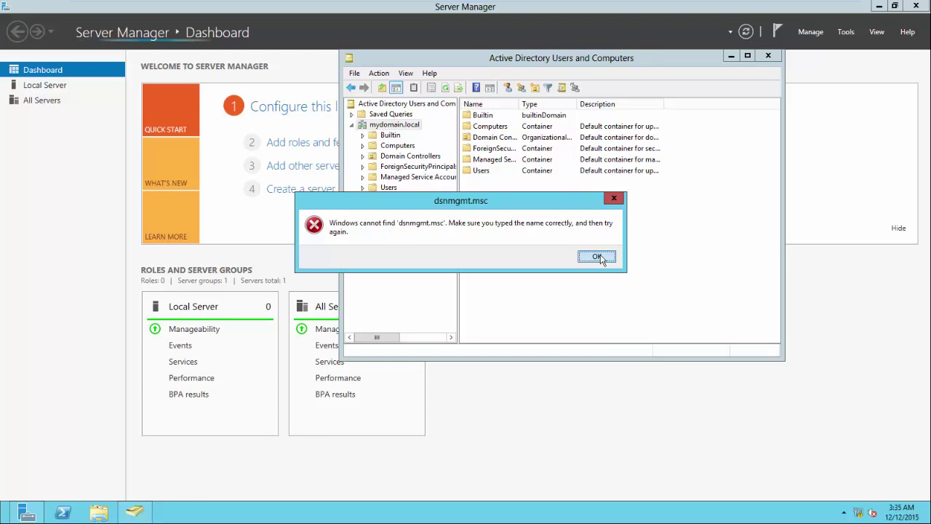
left_click(599, 257)
Open the DNS Manager console by running dnsmgmt.msc.
key("BackSpace")
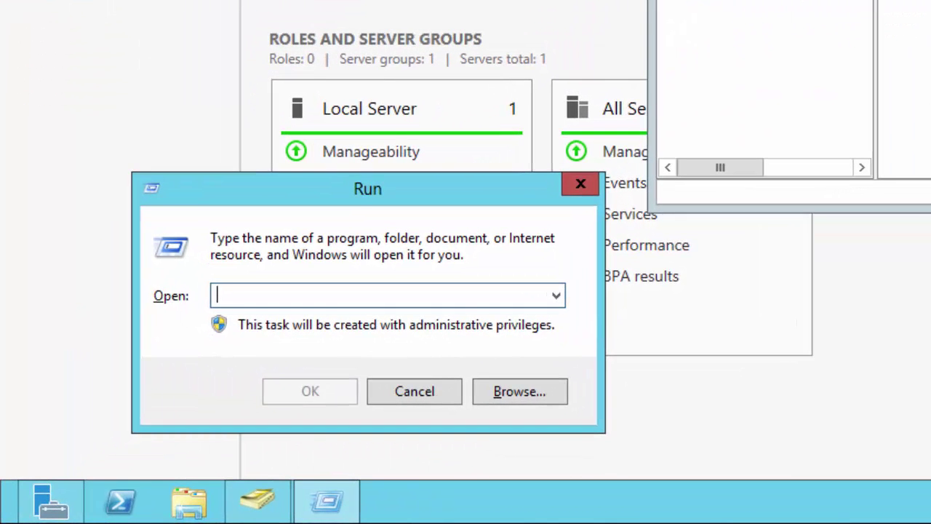
type("dnsa")
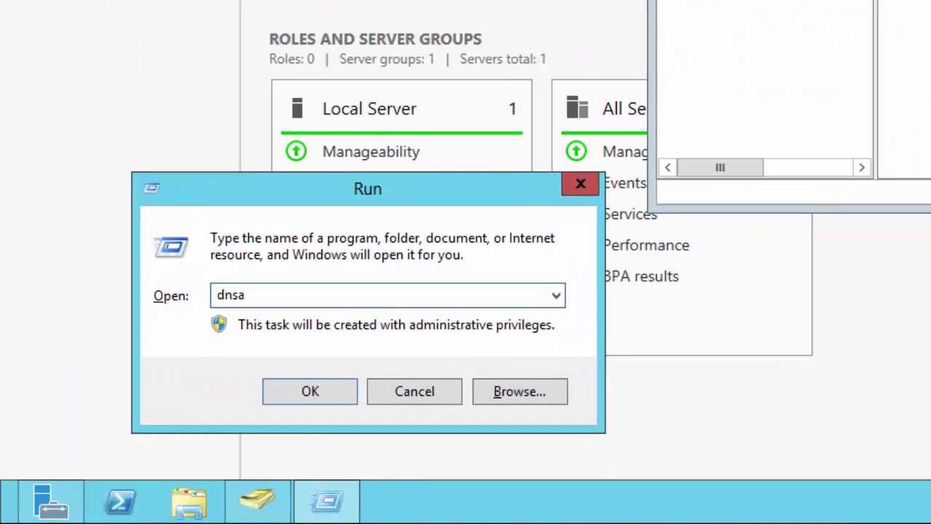
key("BackSpace")
type("mgmt.msc")
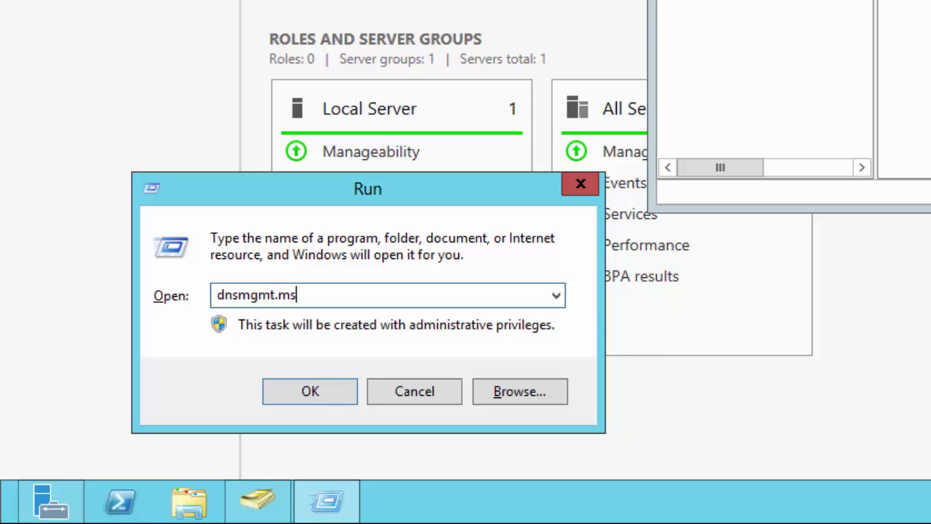
key("Return")
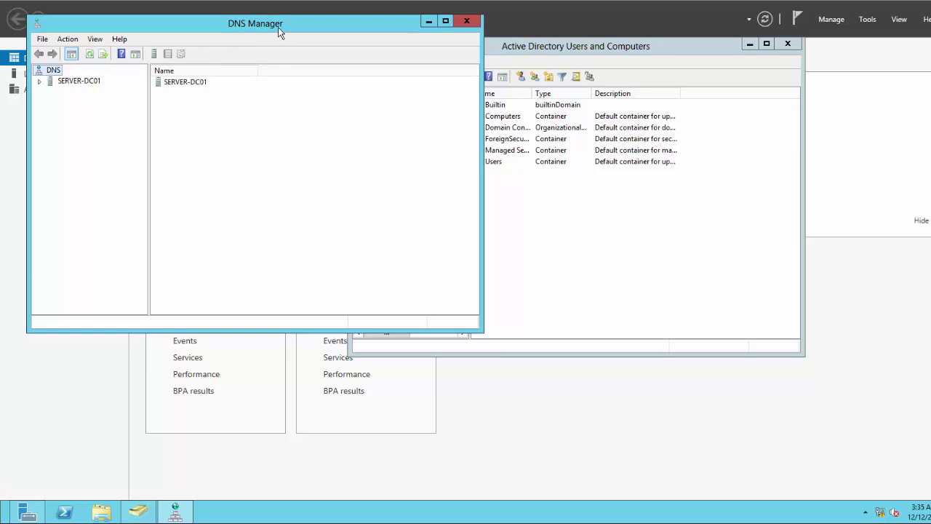
Expand SERVER-DC01 and its Forward Lookup Zones in DNS Manager and show the records of the mydomain.local zone.
left_click_drag(280, 25, 296, 197)
left_click(58, 250)
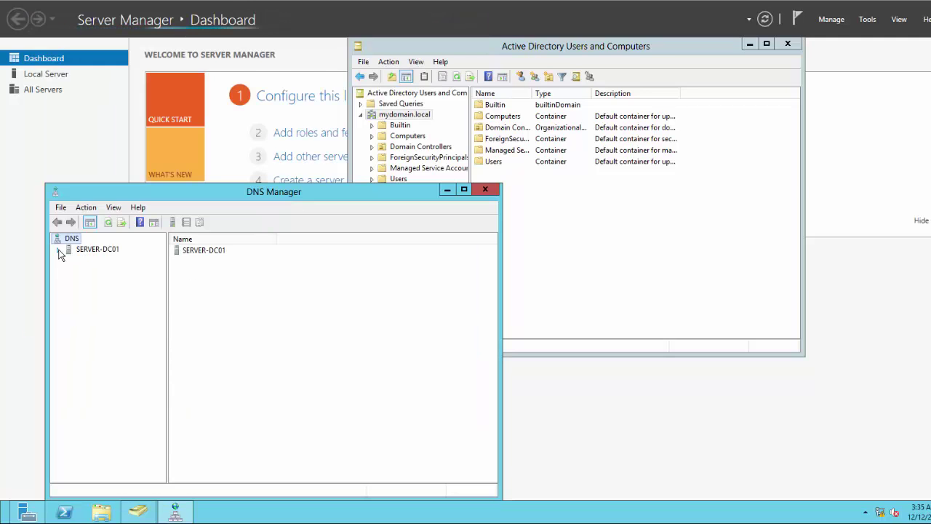
left_click(86, 261)
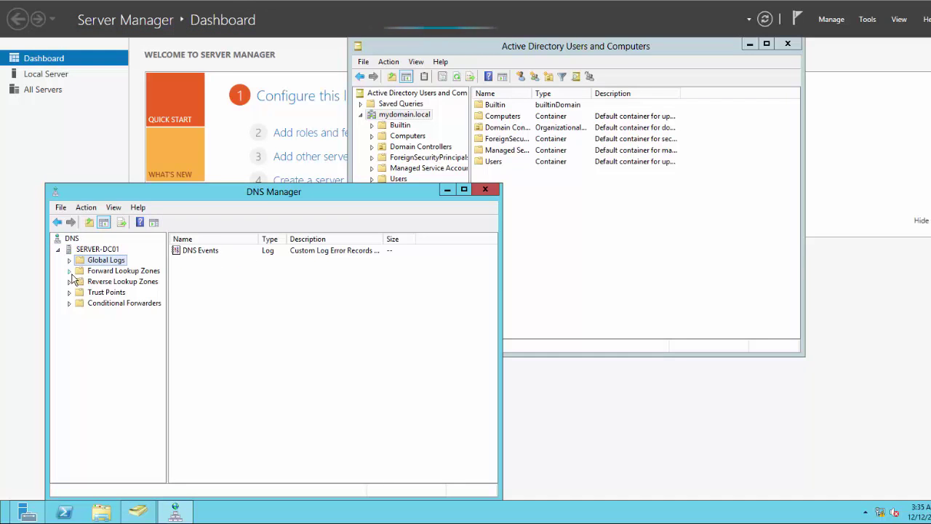
left_click(73, 272)
left_click(70, 272)
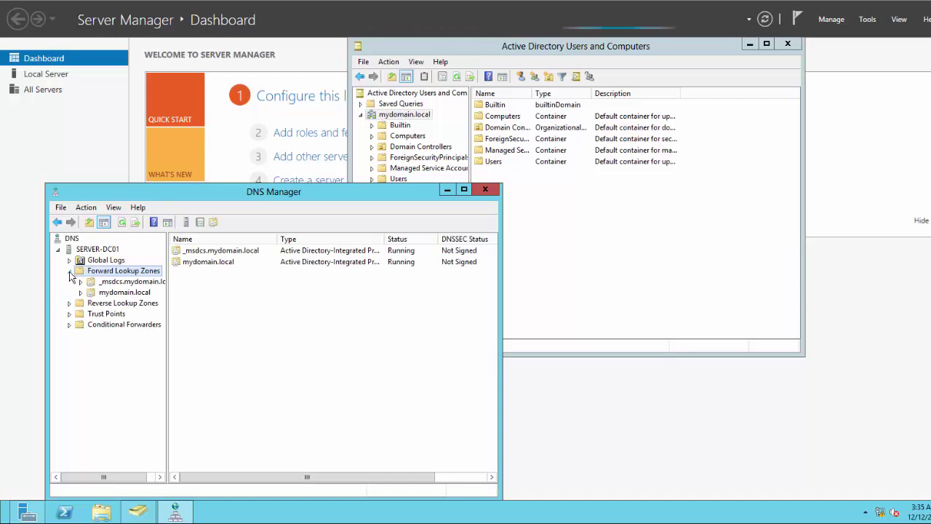
left_click(122, 292)
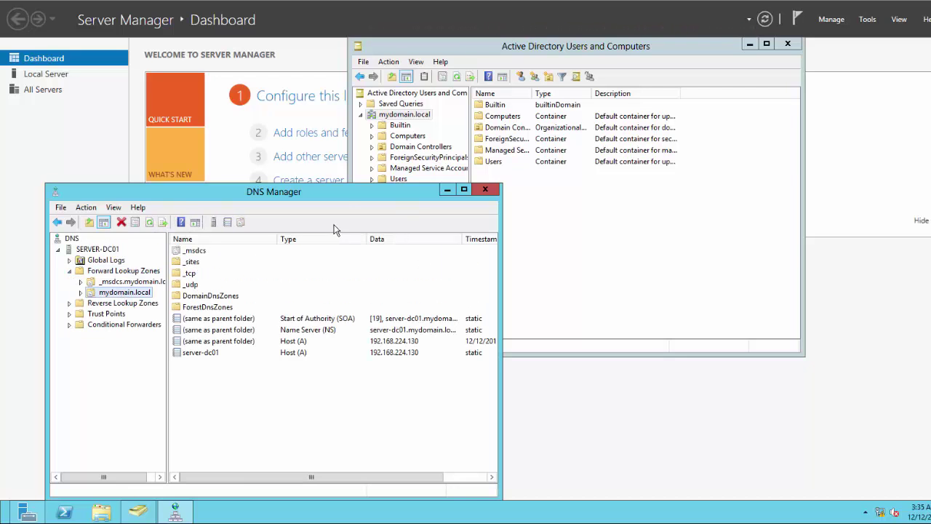
left_click_drag(352, 192, 449, 231)
left_click_drag(366, 224, 336, 202)
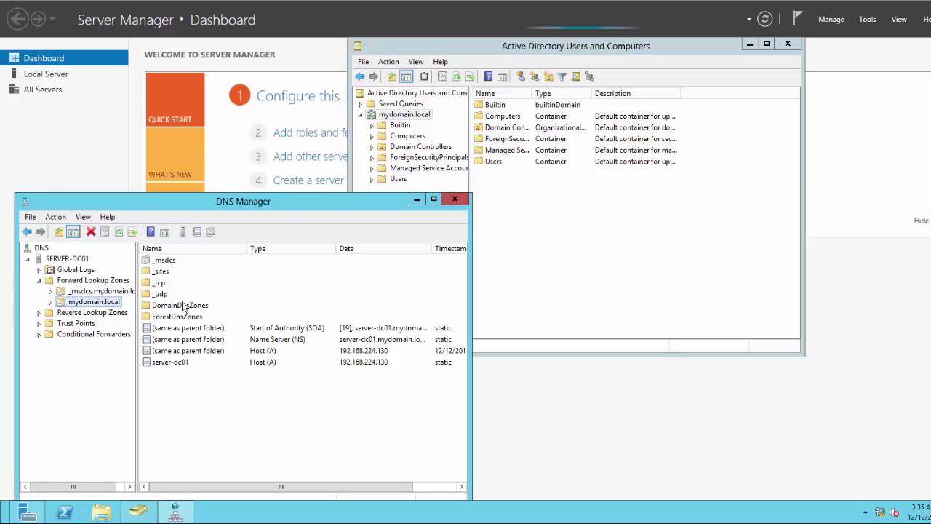
Launch Active Directory Administrative Center from the Start screen and show the Users container of mydomain (local).
left_click(4, 518)
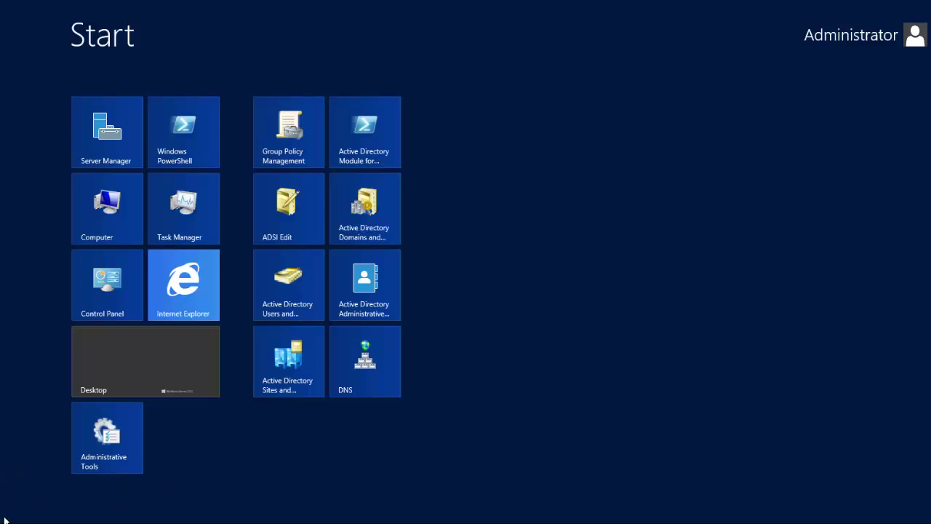
left_click(374, 290)
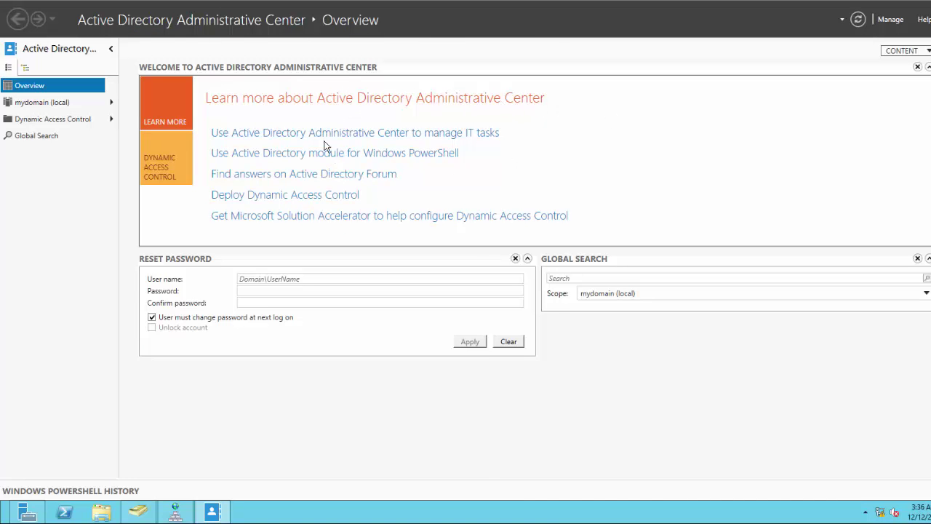
left_click(20, 102)
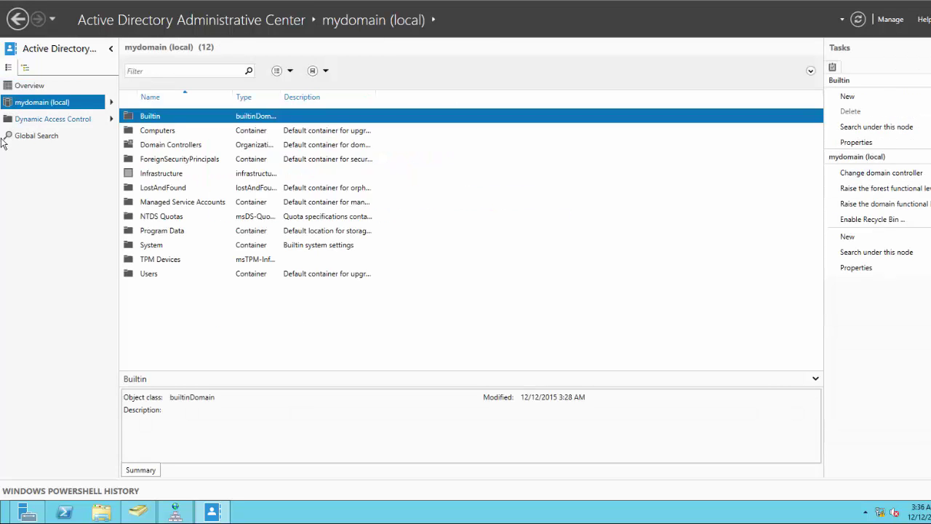
left_click(111, 103)
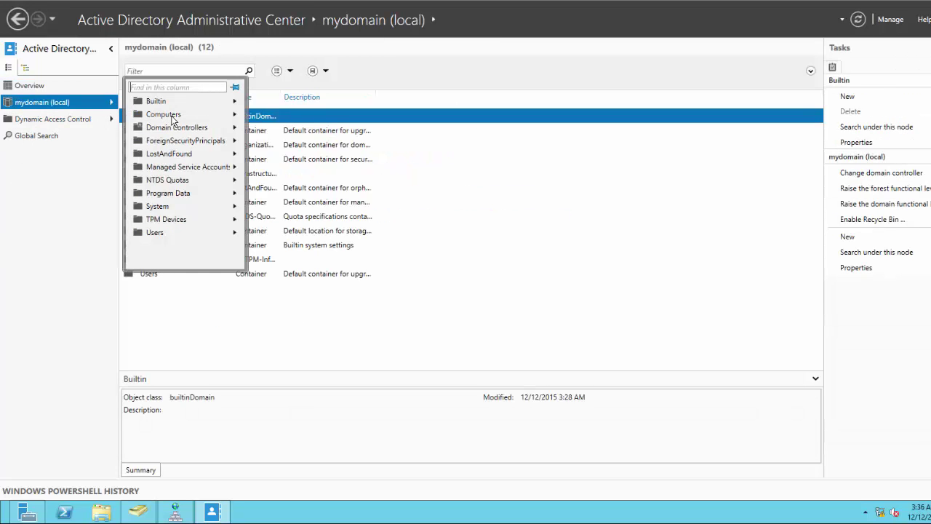
left_click(156, 233)
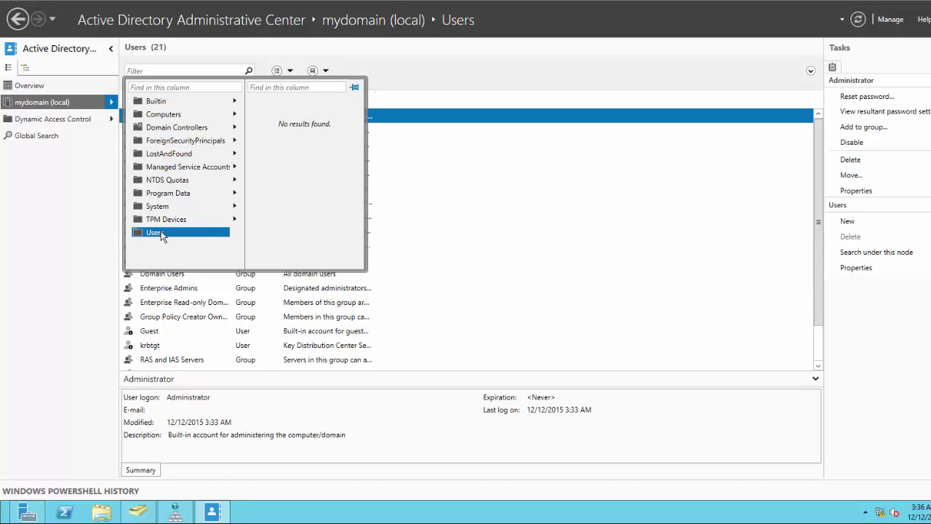
Bring Active Directory Users and Computers and DNS Manager forward for review and minimize both windows.
left_click(139, 514)
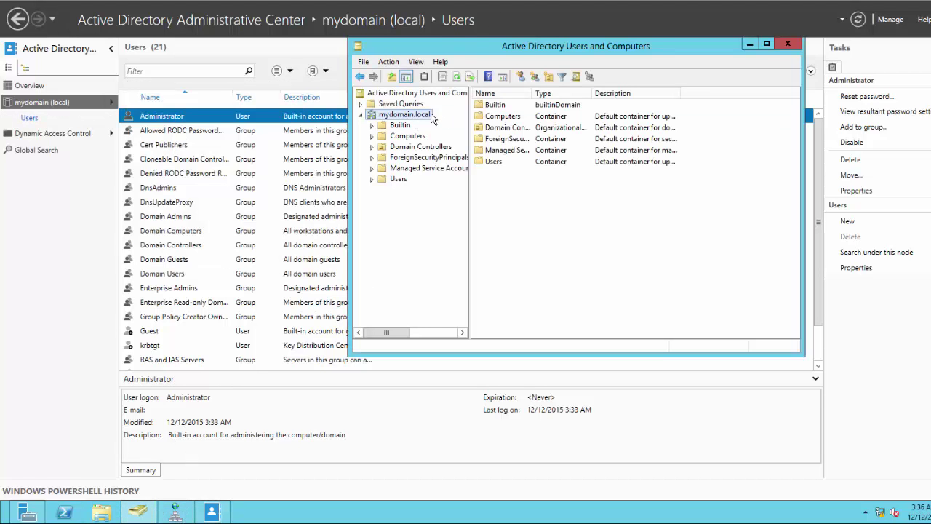
left_click_drag(475, 44, 394, 178)
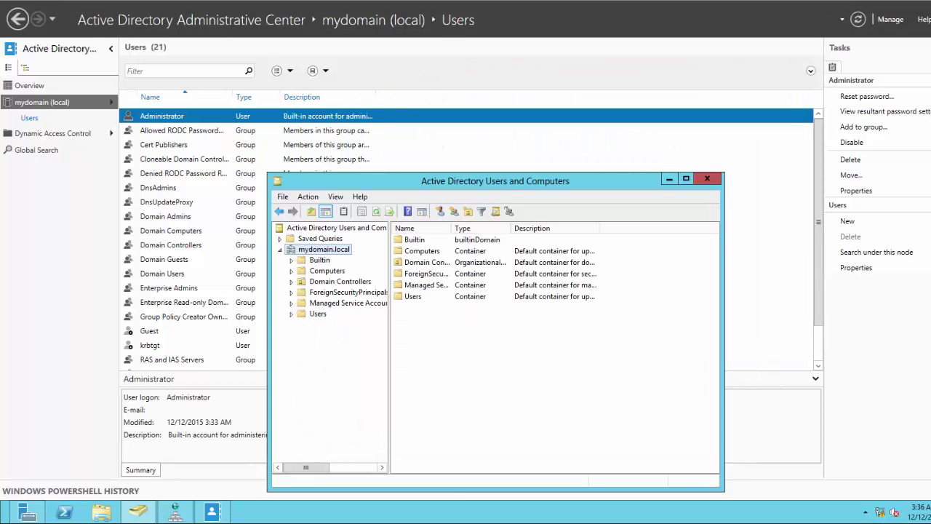
left_click(174, 513)
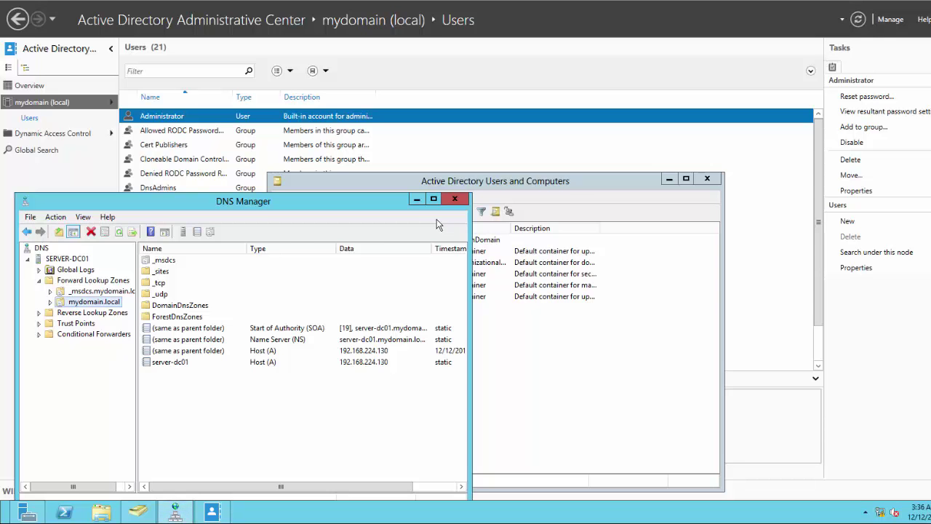
left_click(416, 201)
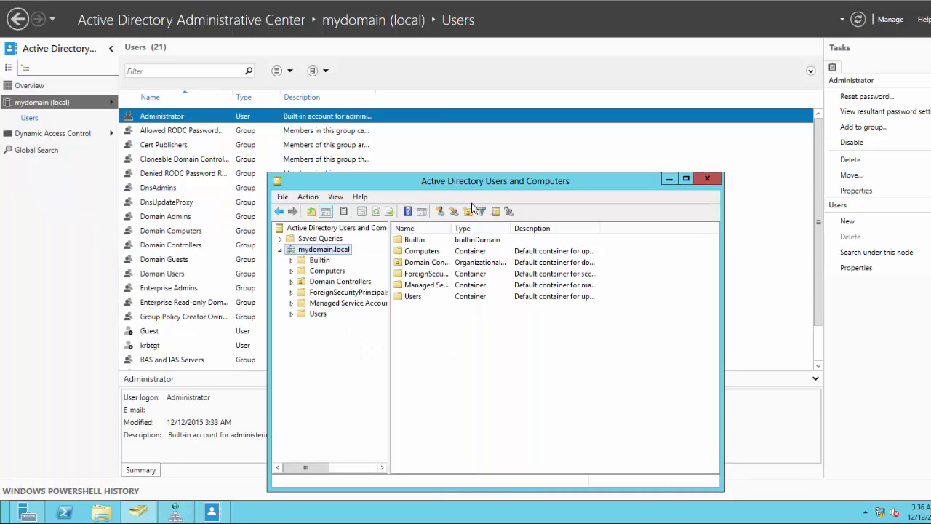
left_click(669, 180)
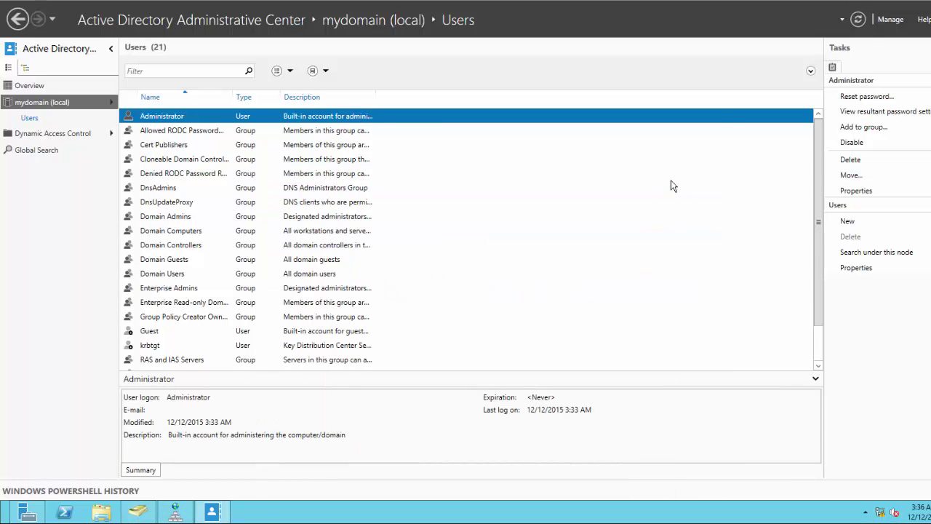